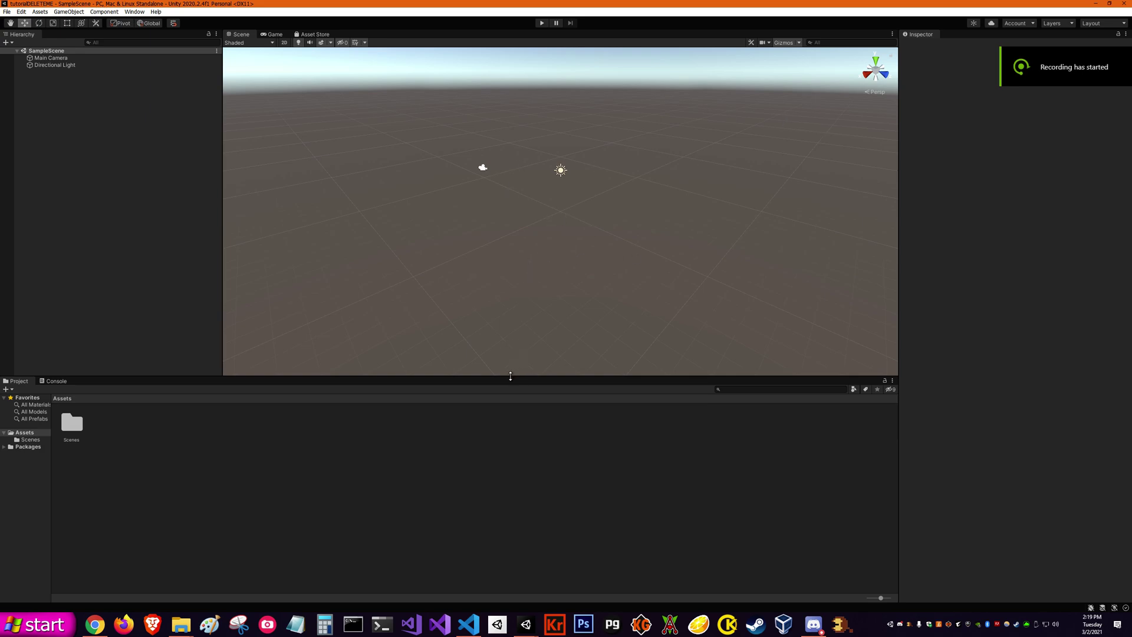
Step: Enlarge the Scene view by shortening the Project area and narrowing the Hierarchy
drag(508, 378, 523, 499)
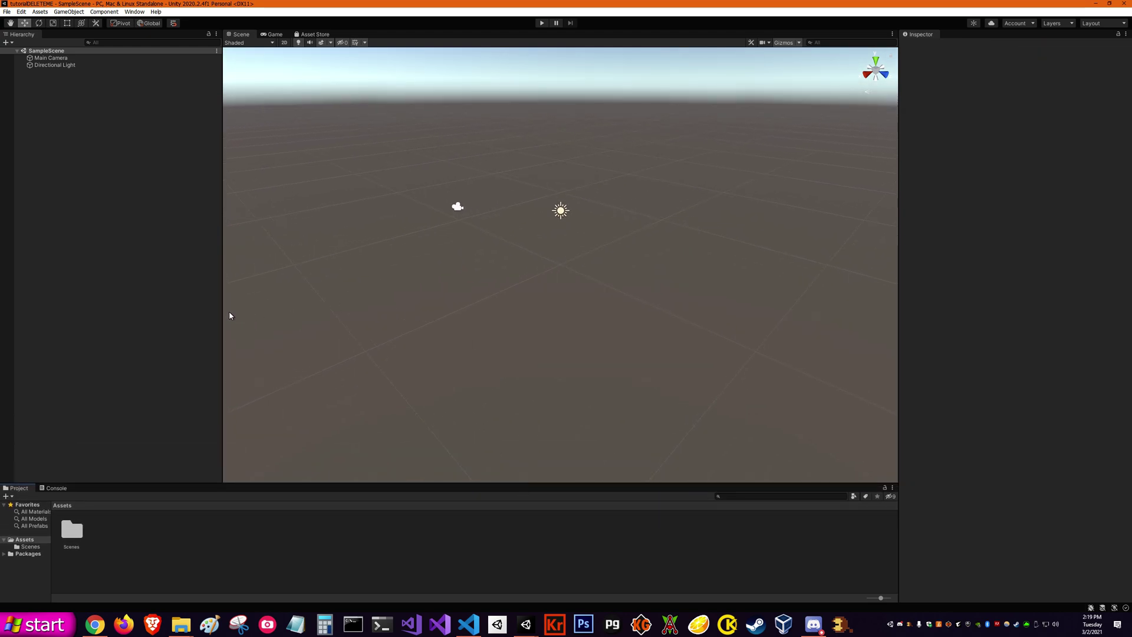
drag(222, 308, 109, 254)
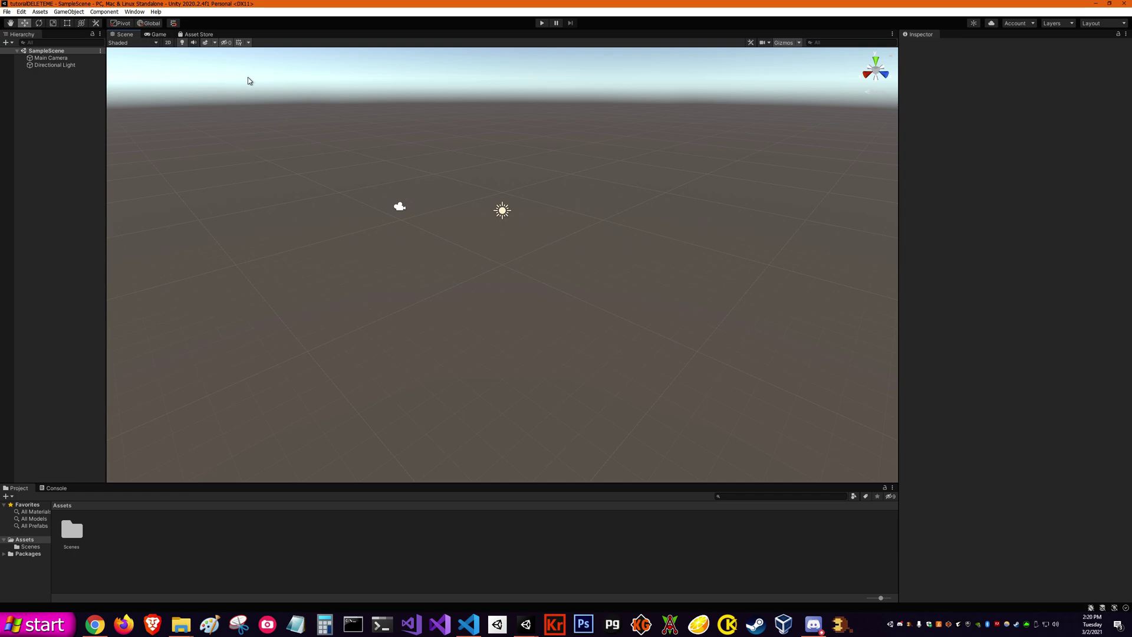
click(134, 12)
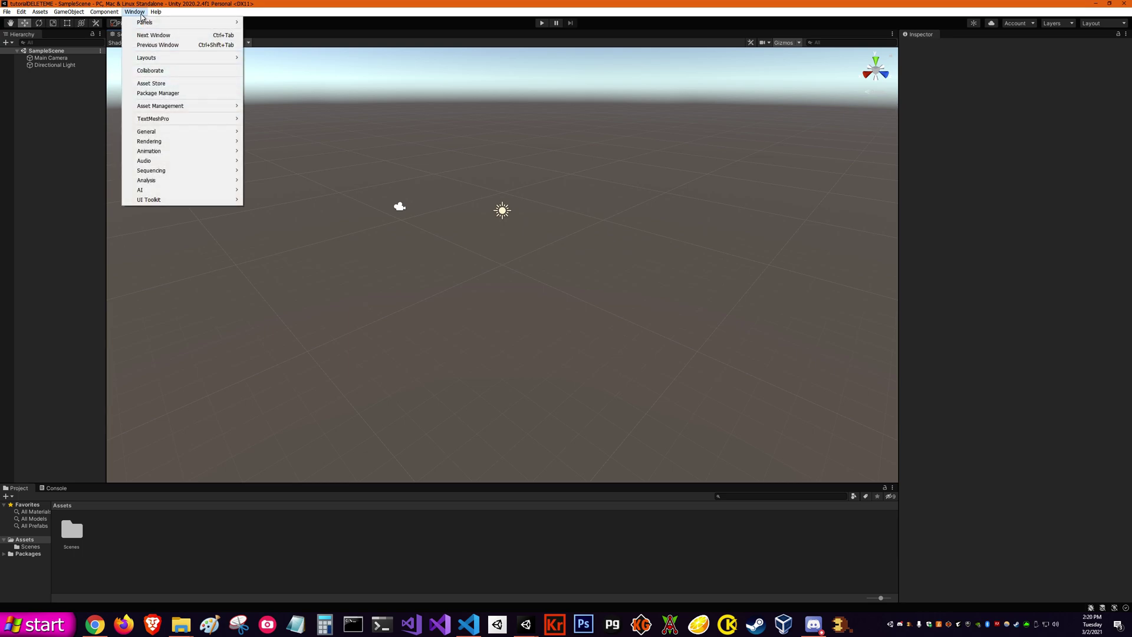
Step: Open the Package Manager and switch its package source to Unity Registry
click(154, 95)
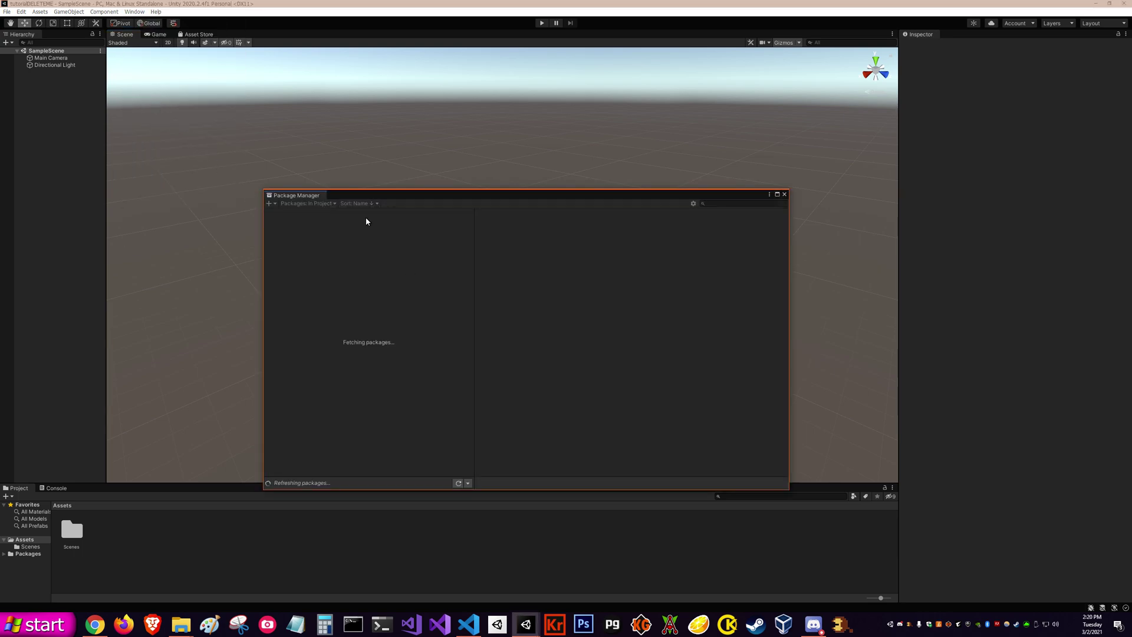
click(330, 203)
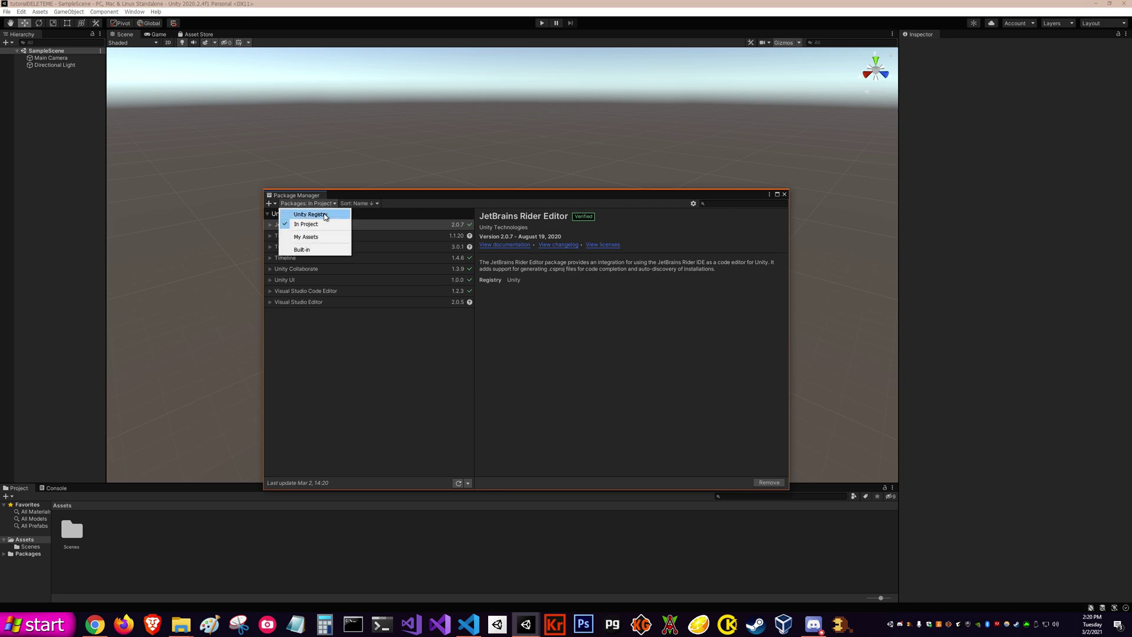
click(325, 215)
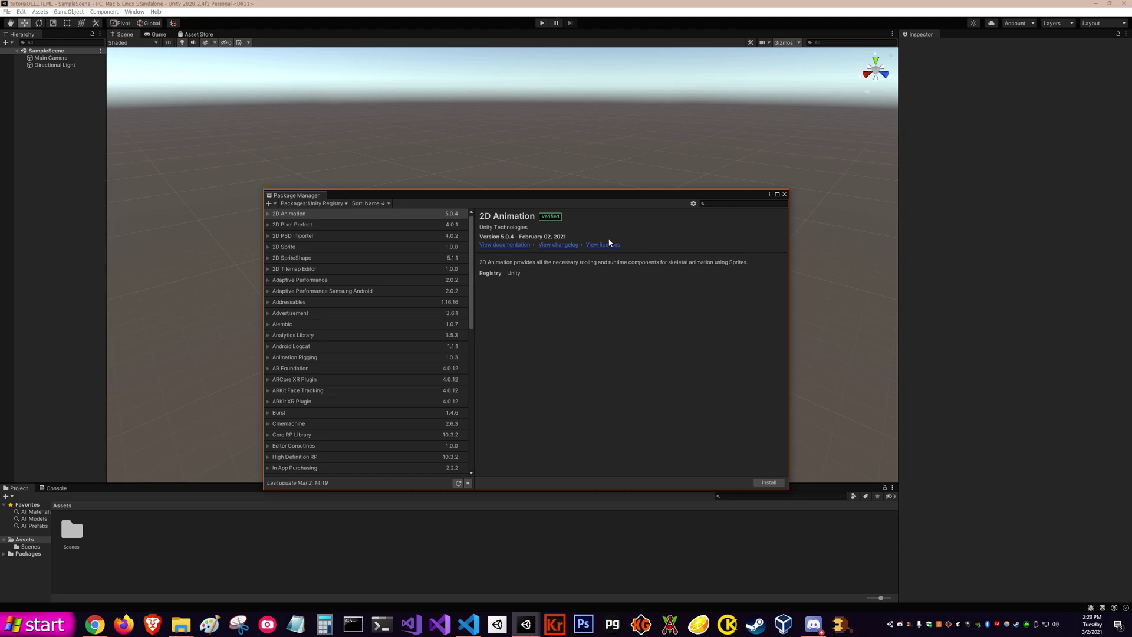
click(693, 204)
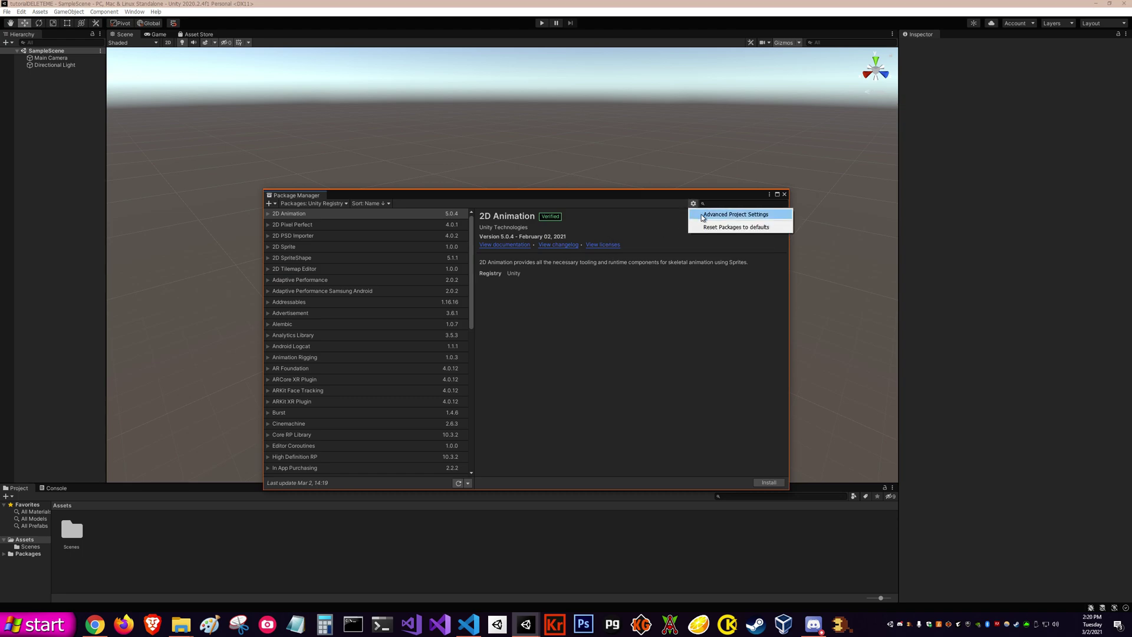
Step: Enable Preview Packages in Advanced Project Settings and accept the warning
click(701, 215)
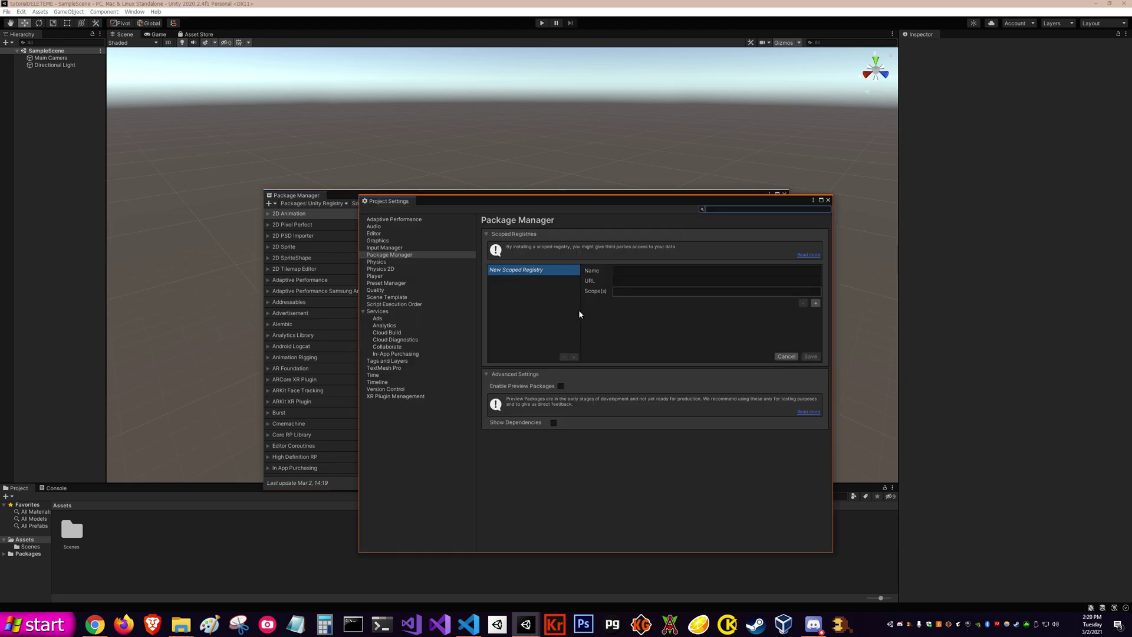
click(562, 387)
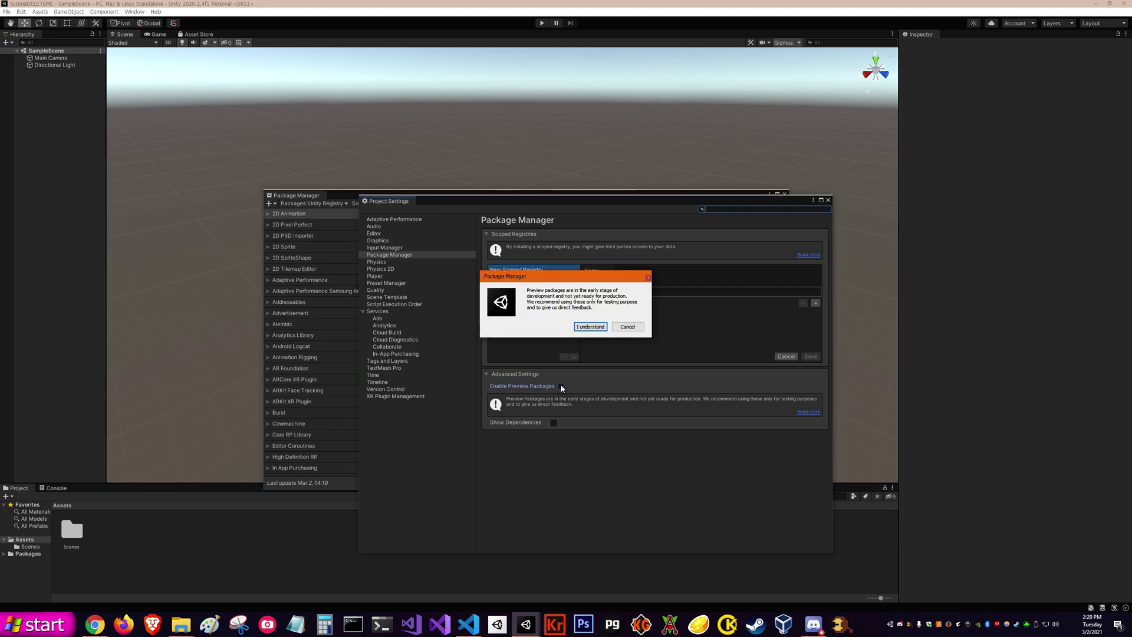
click(587, 328)
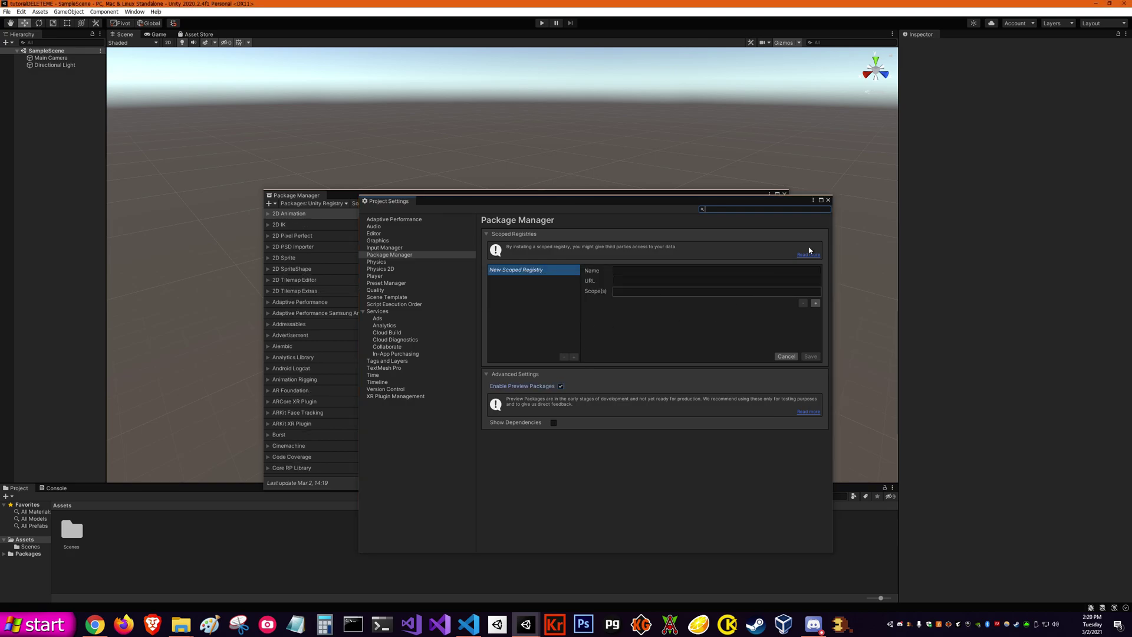
click(828, 200)
Step: Search packages for 'pro', review ProGrids, and install ProBuilder
click(714, 204)
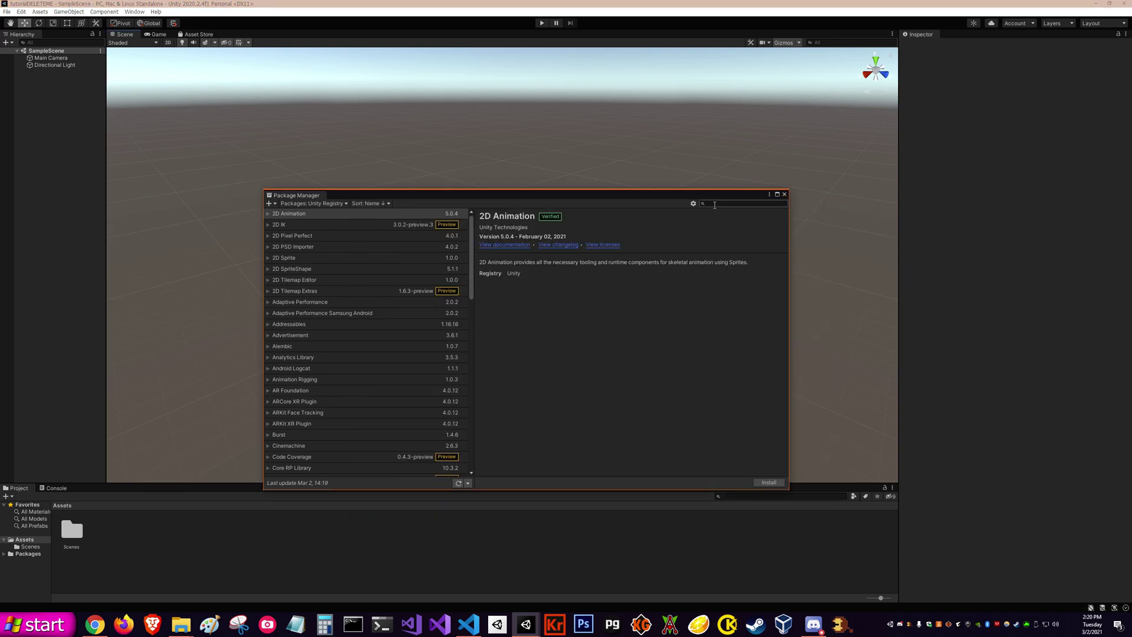
text(pr)
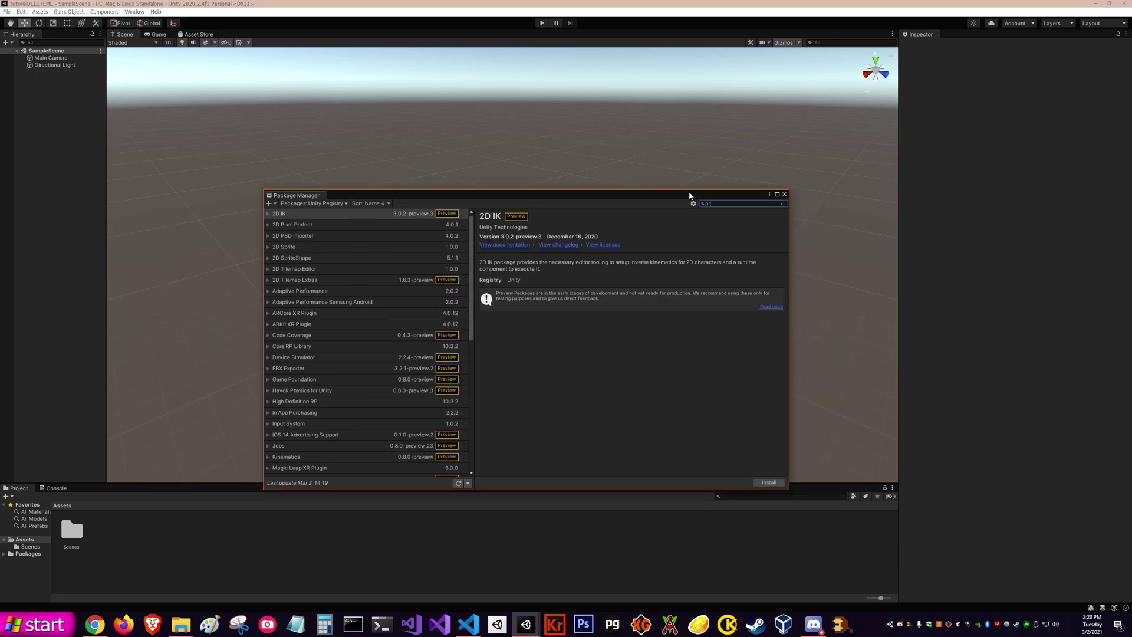
text(o)
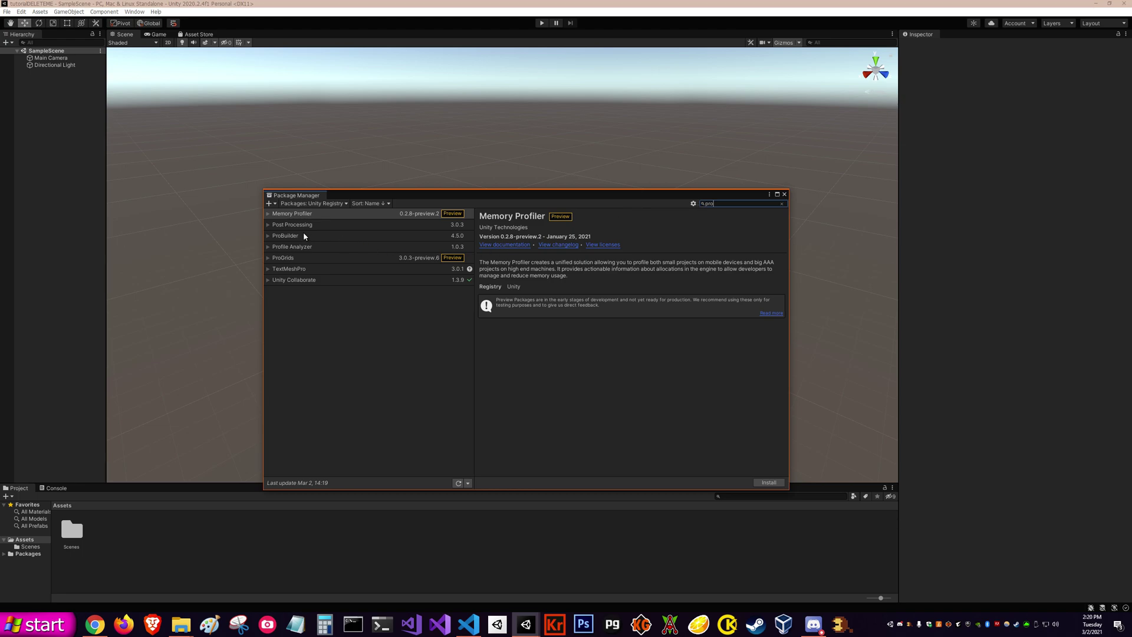
click(291, 236)
click(288, 260)
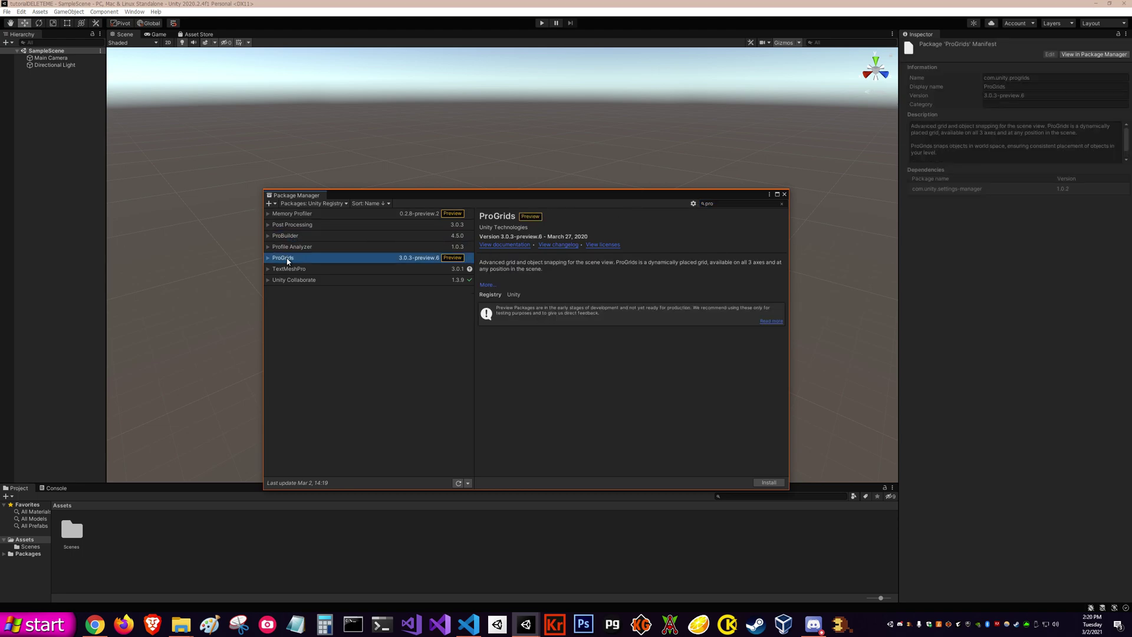
click(301, 238)
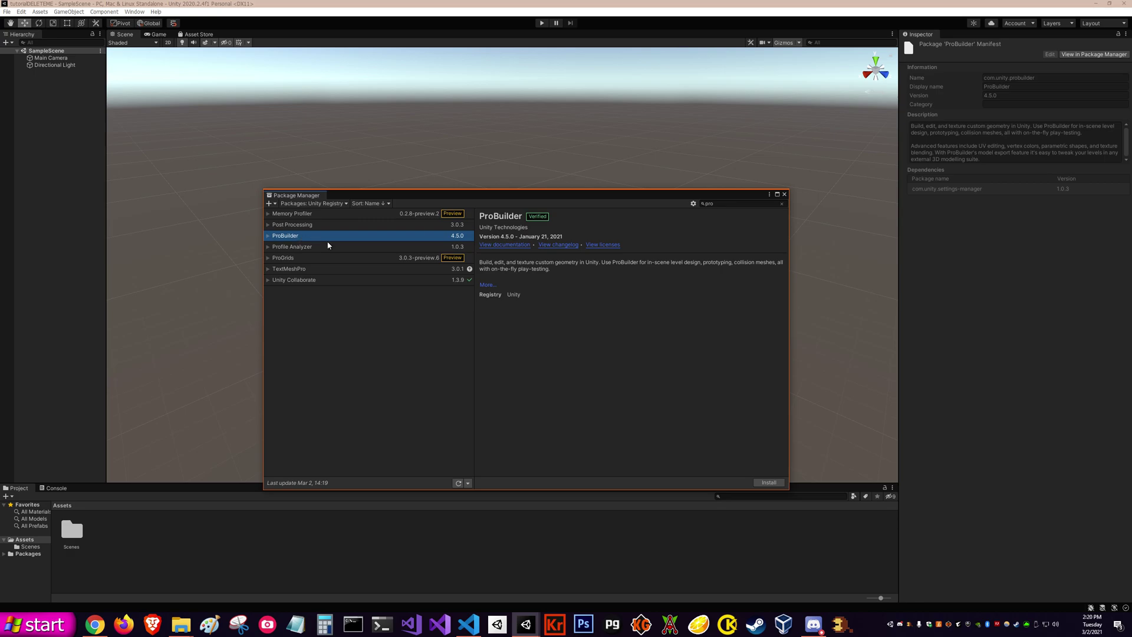
click(765, 484)
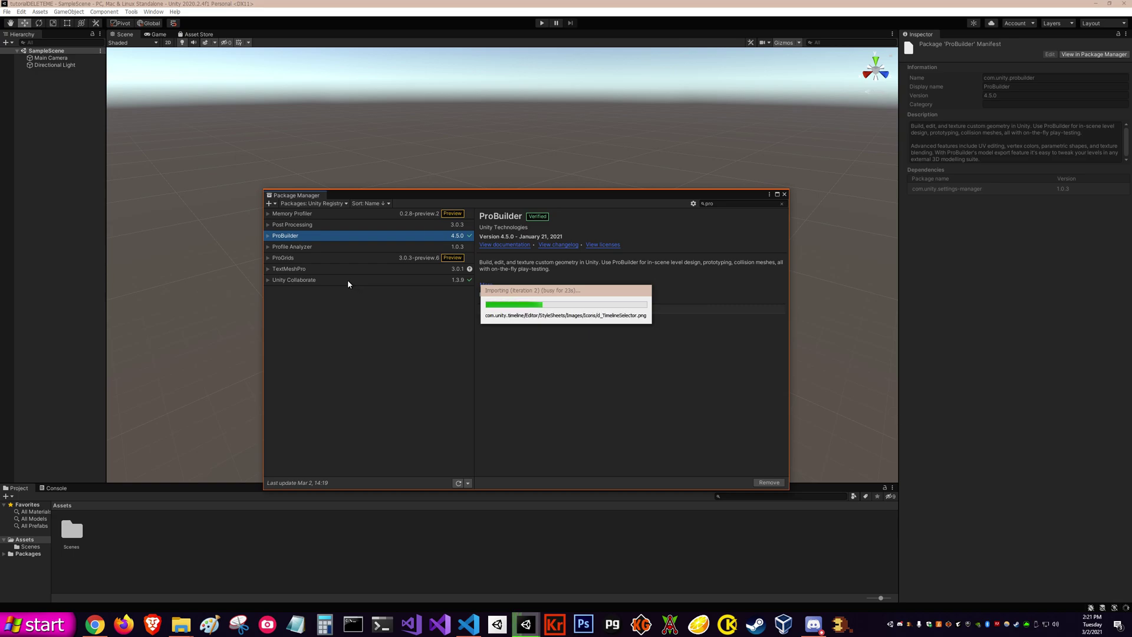
Step: Move the import progress dialog aside while ProBuilder 4.5.0 finishes importing
drag(523, 291, 439, 337)
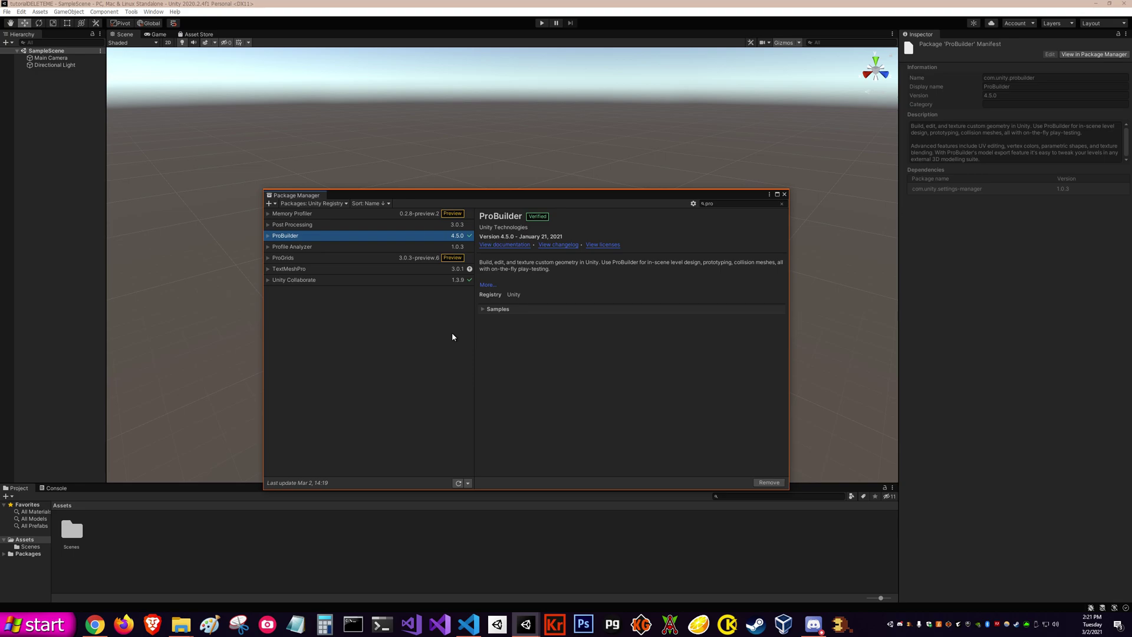
Step: Close the Package Manager and open the ProBuilder Window from Tools > ProBuilder
click(785, 194)
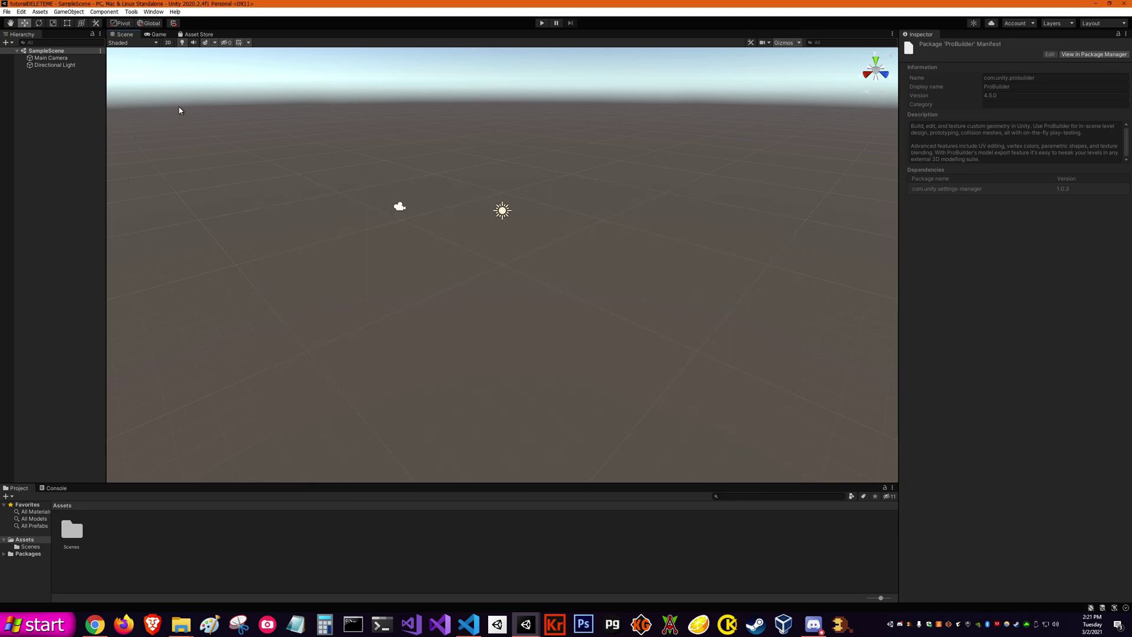
click(131, 12)
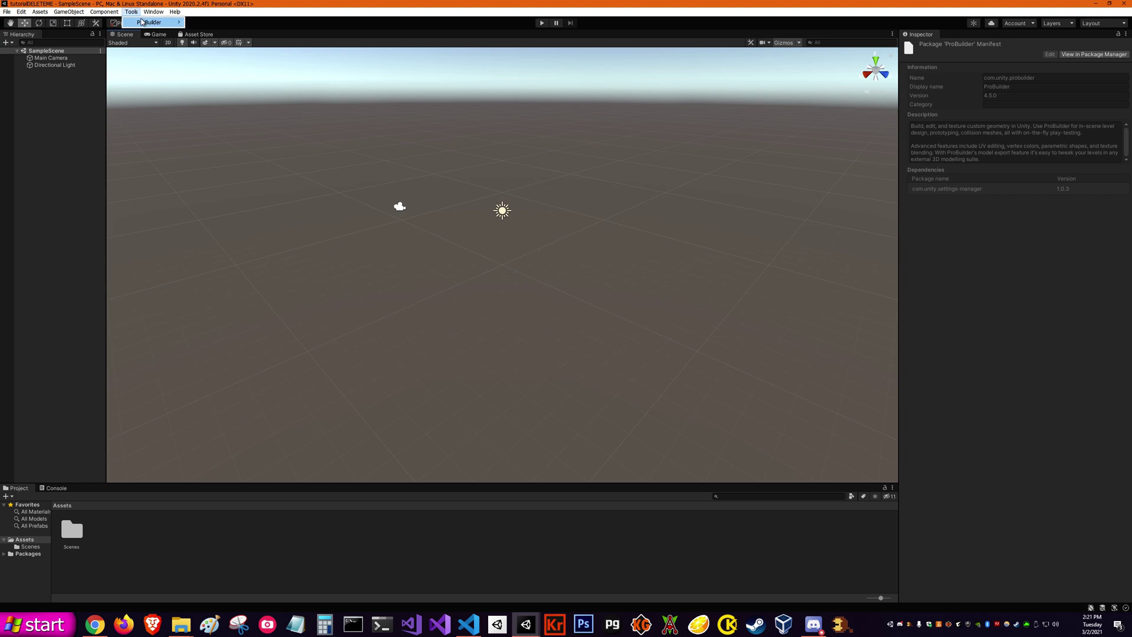
mouse_move(147, 23)
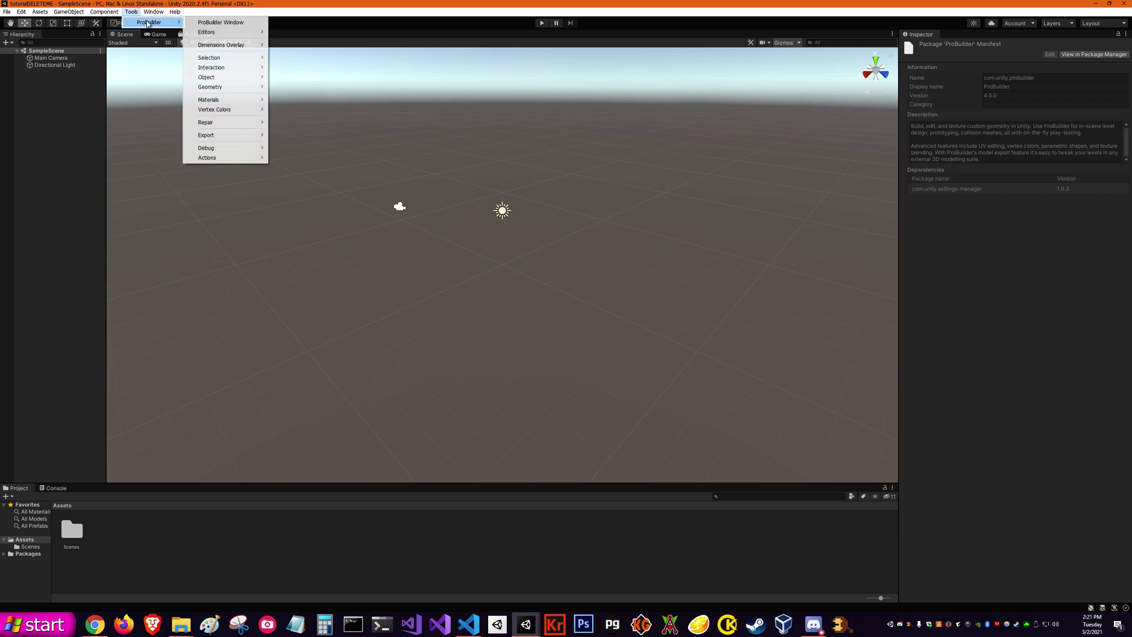
click(199, 23)
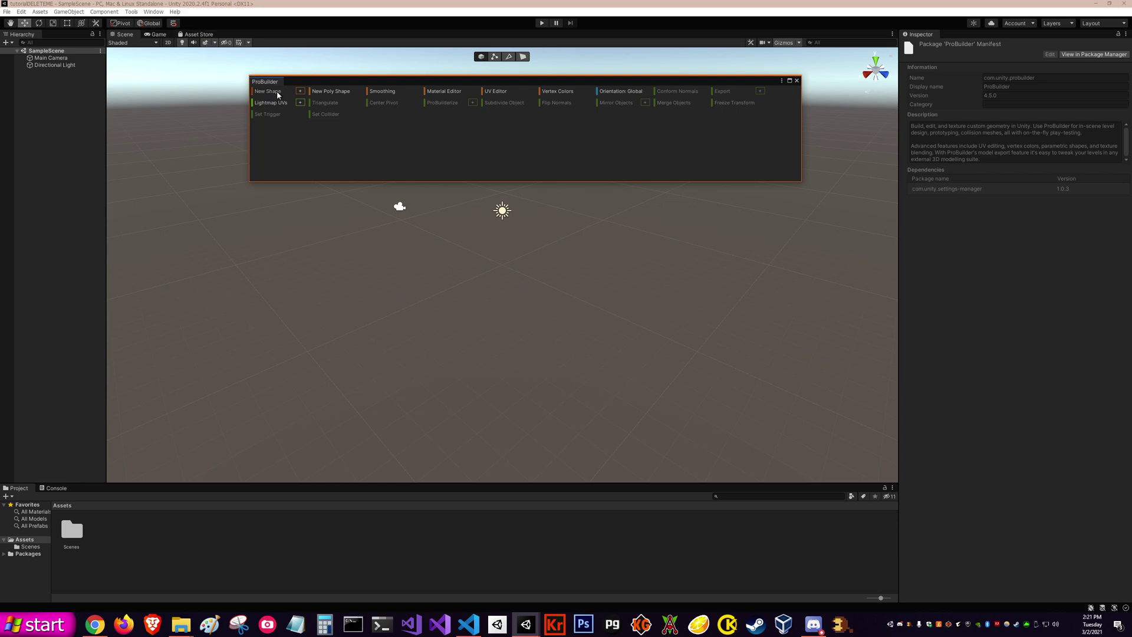
Step: Switch the ProBuilder window to icon mode and dock it as a thin strip below the Scene view
drag(369, 84, 378, 197)
right_click(381, 244)
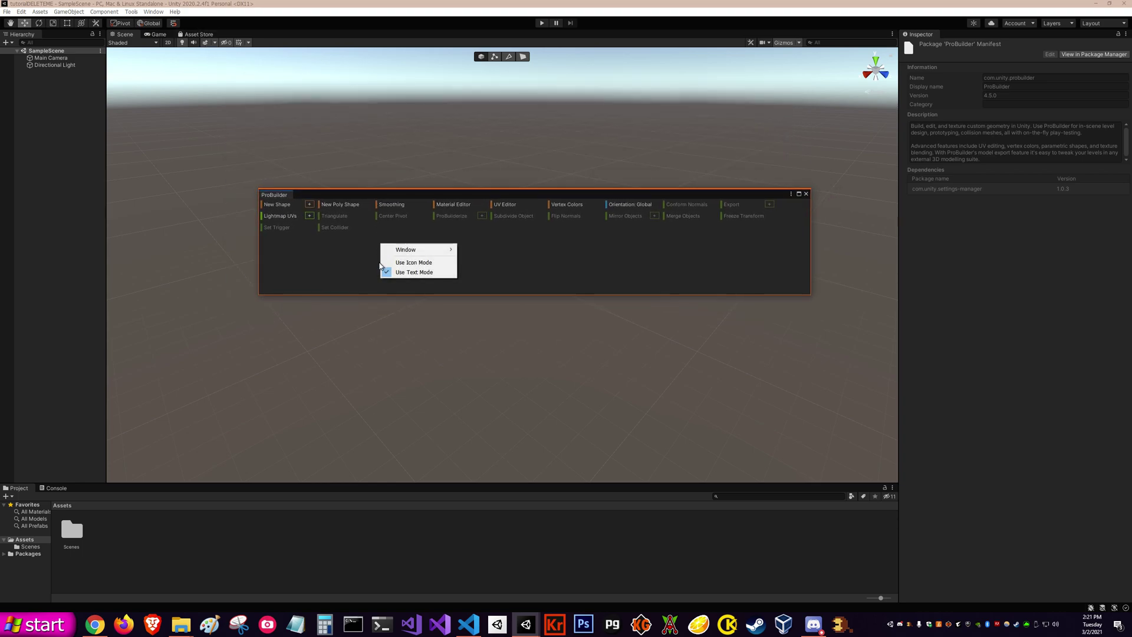
click(412, 264)
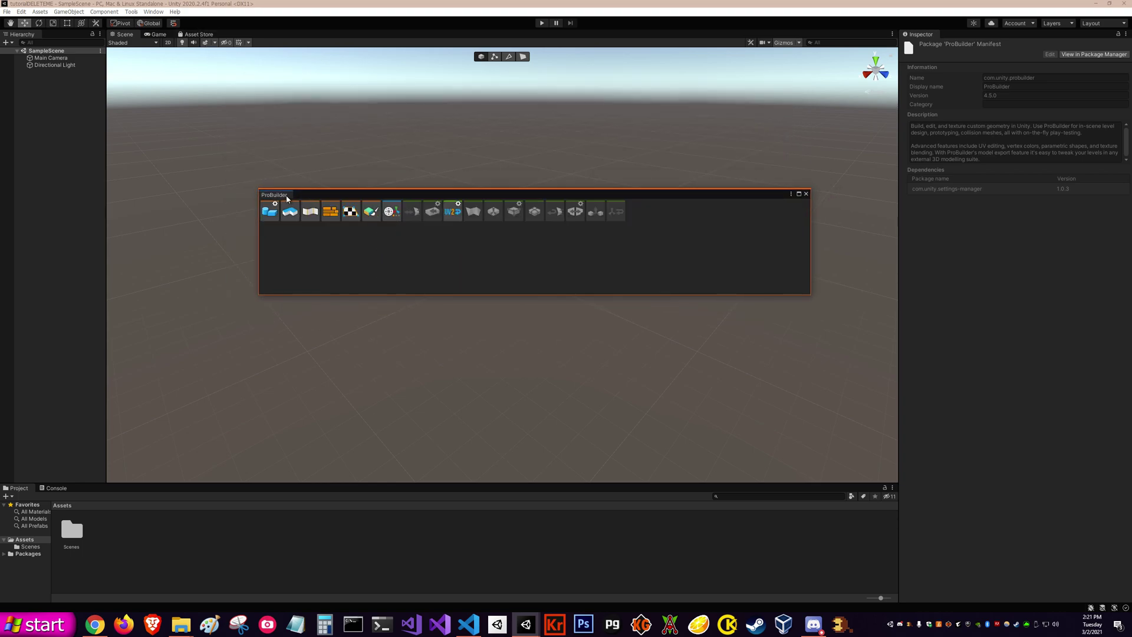
drag(287, 199, 252, 373)
drag(236, 472, 232, 473)
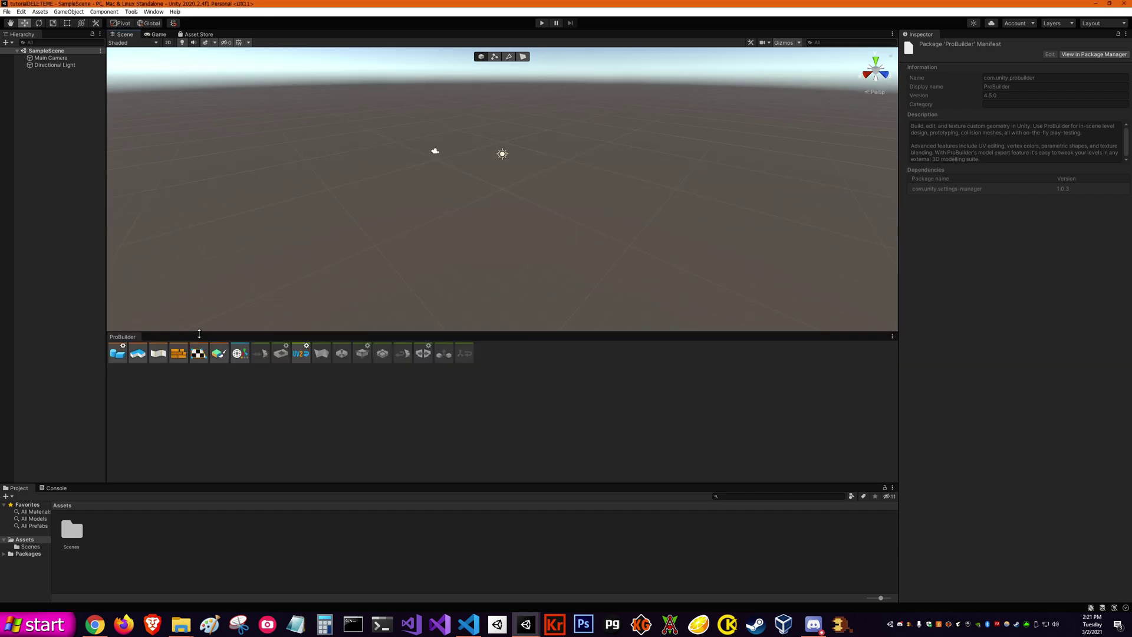
drag(215, 332, 216, 459)
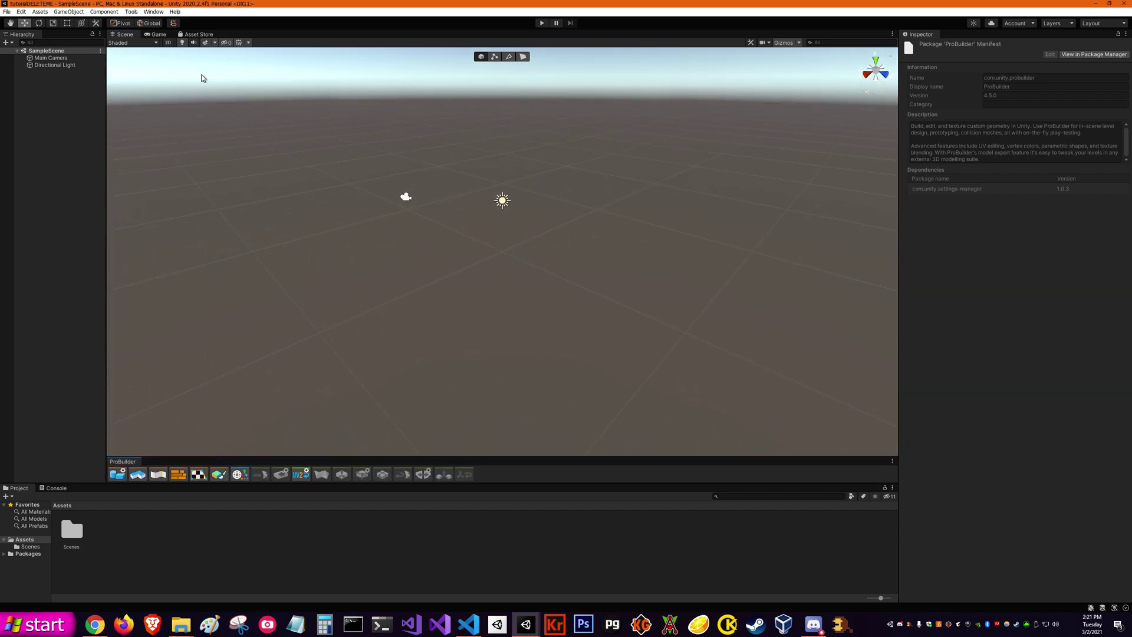
Step: Install the ProGrids package from the Package Manager, then close it
click(151, 18)
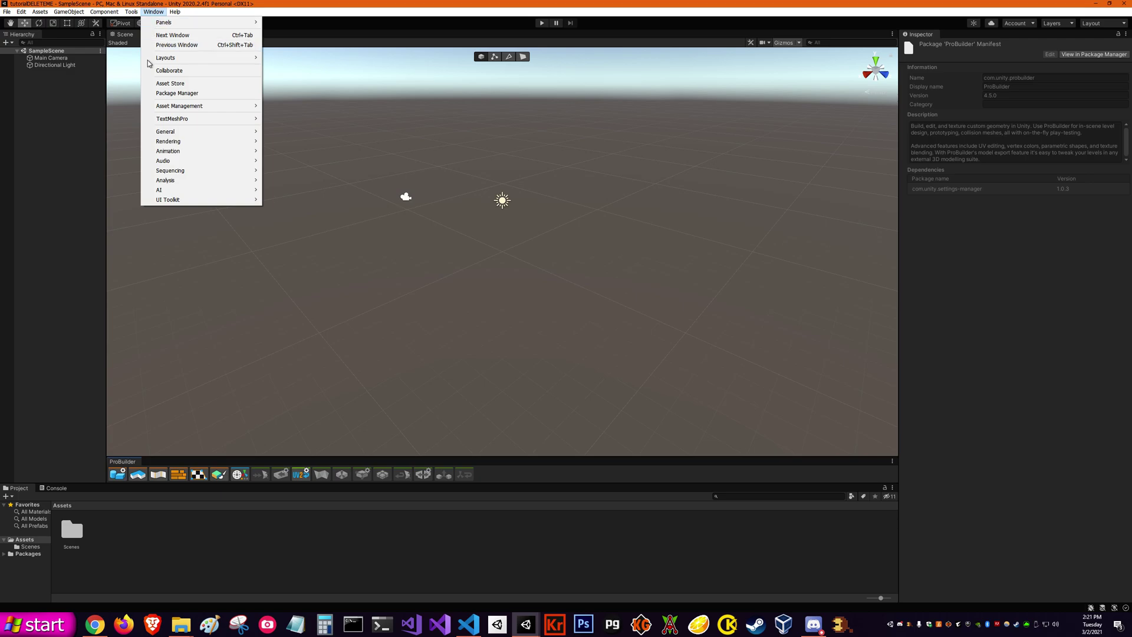
click(171, 104)
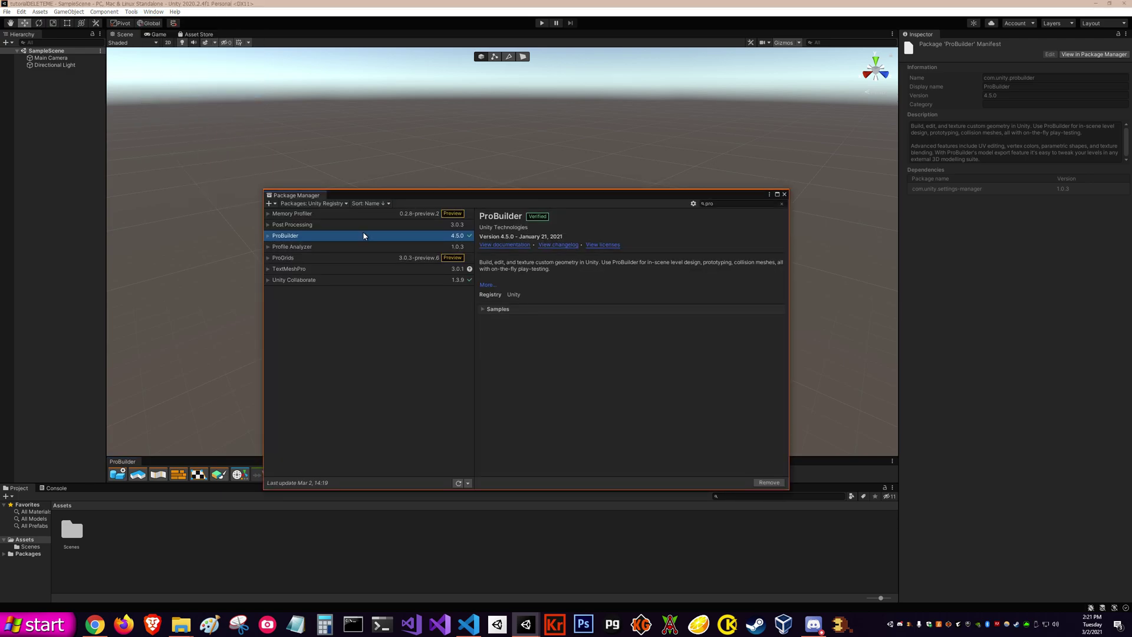
click(298, 257)
click(768, 483)
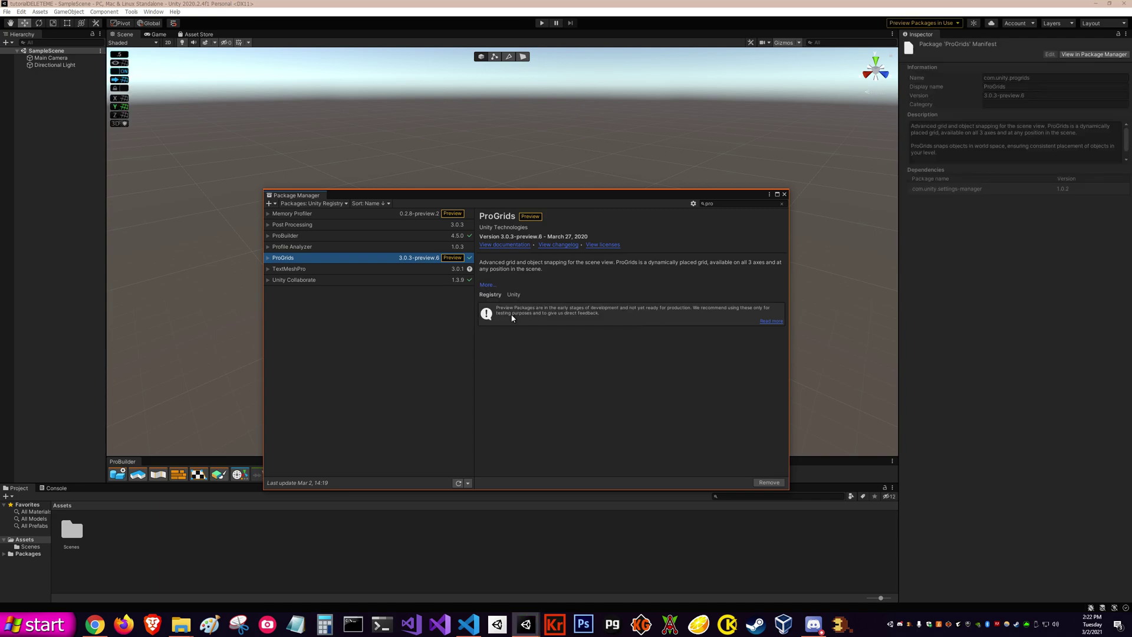
click(784, 195)
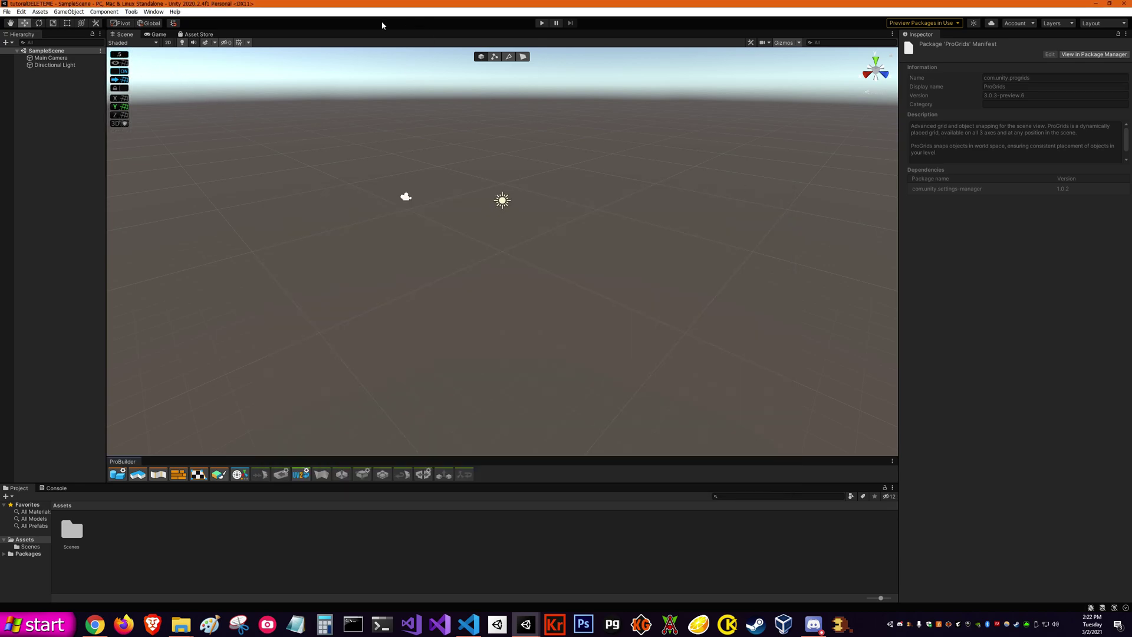
Step: Open the ProGrids Window from Tools > ProGrids
click(131, 12)
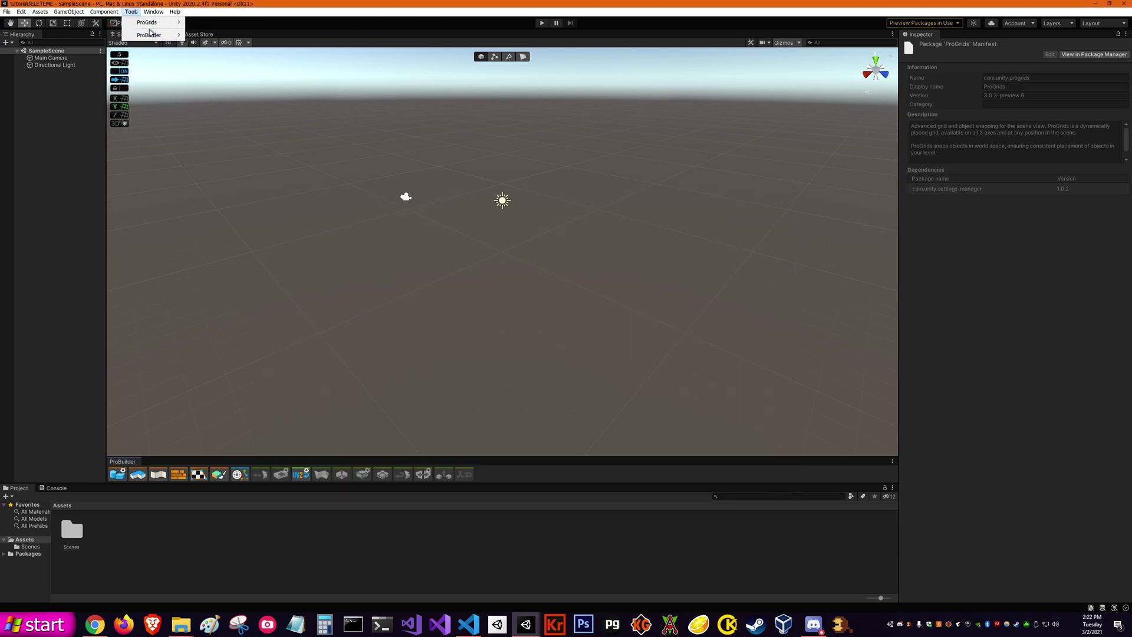
mouse_move(149, 29)
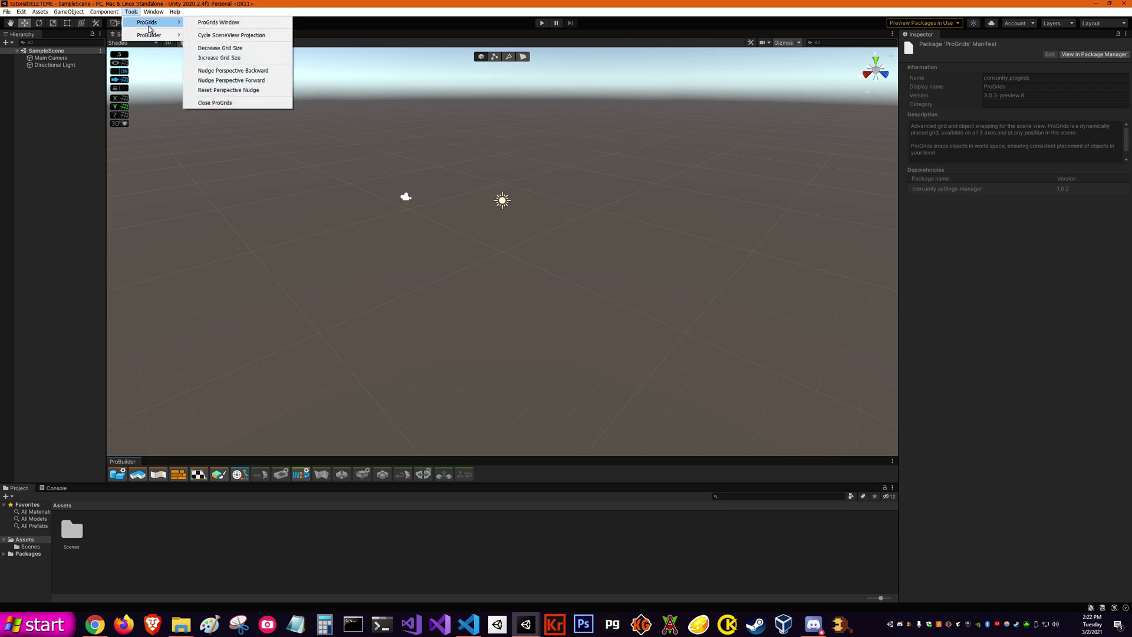
click(218, 22)
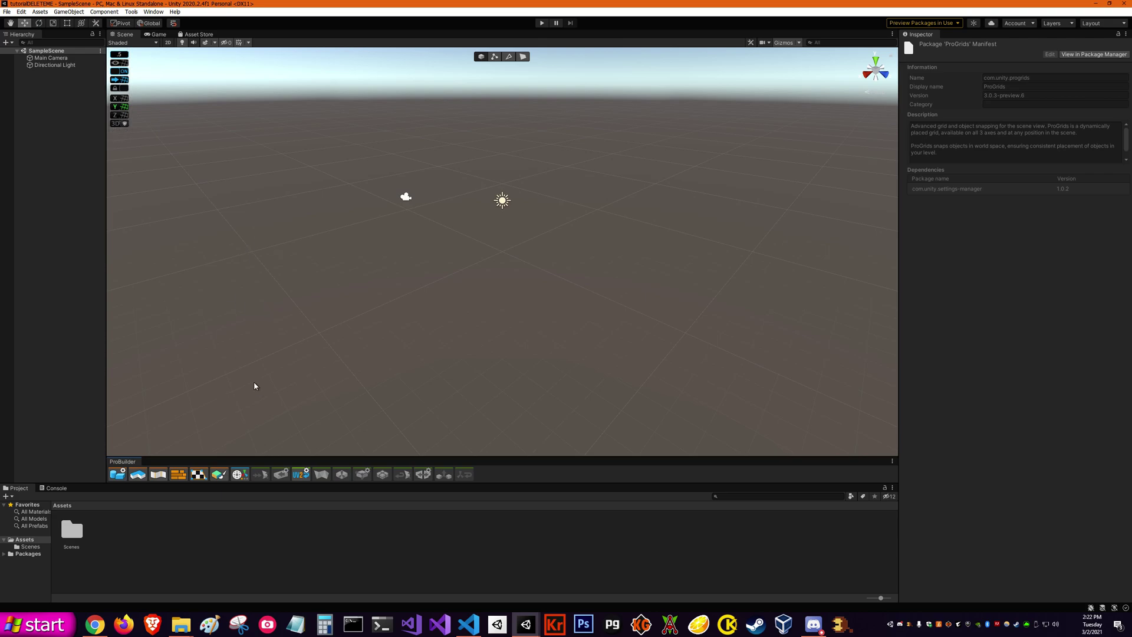
key(alt)
Step: Build a ProBuilder Cube with Size Y set to 1, then close the Shape Tool
click(118, 477)
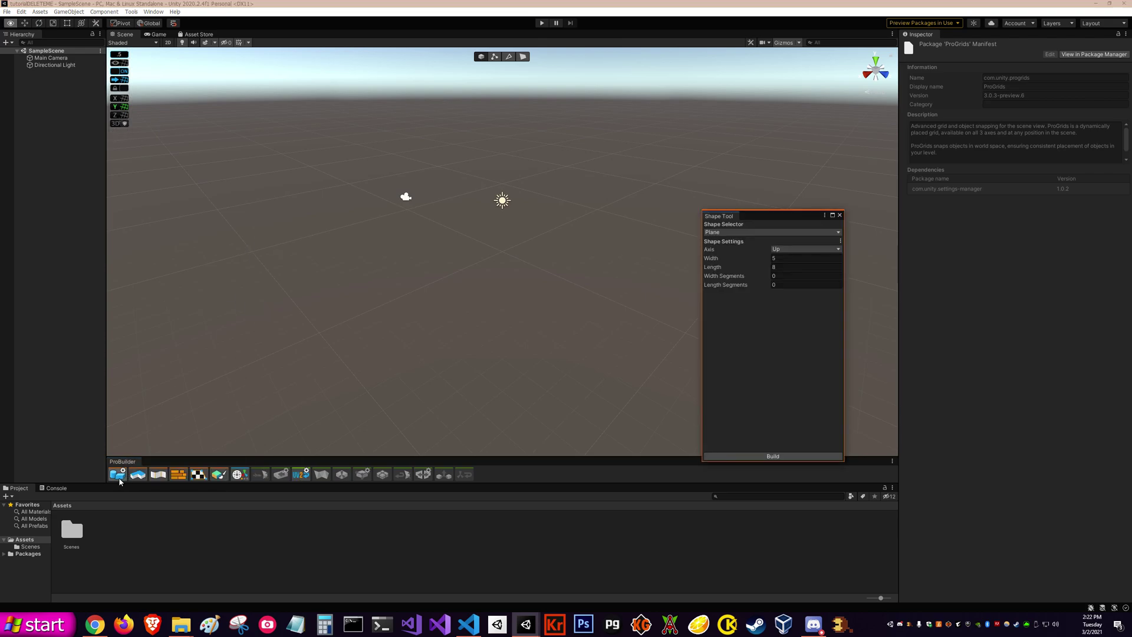
click(767, 232)
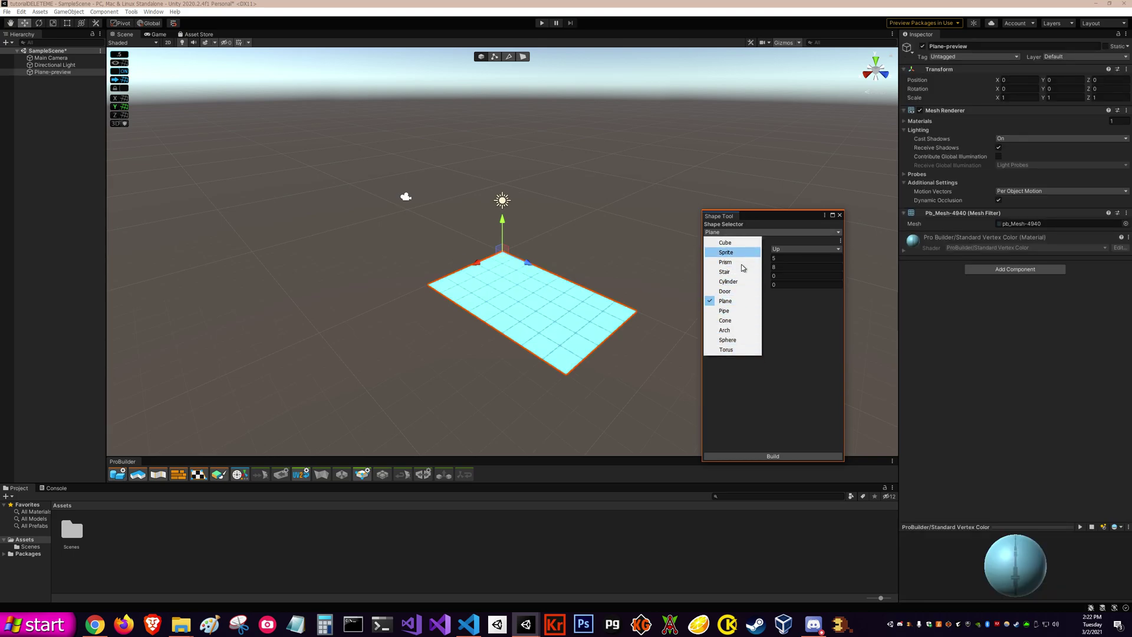
click(727, 242)
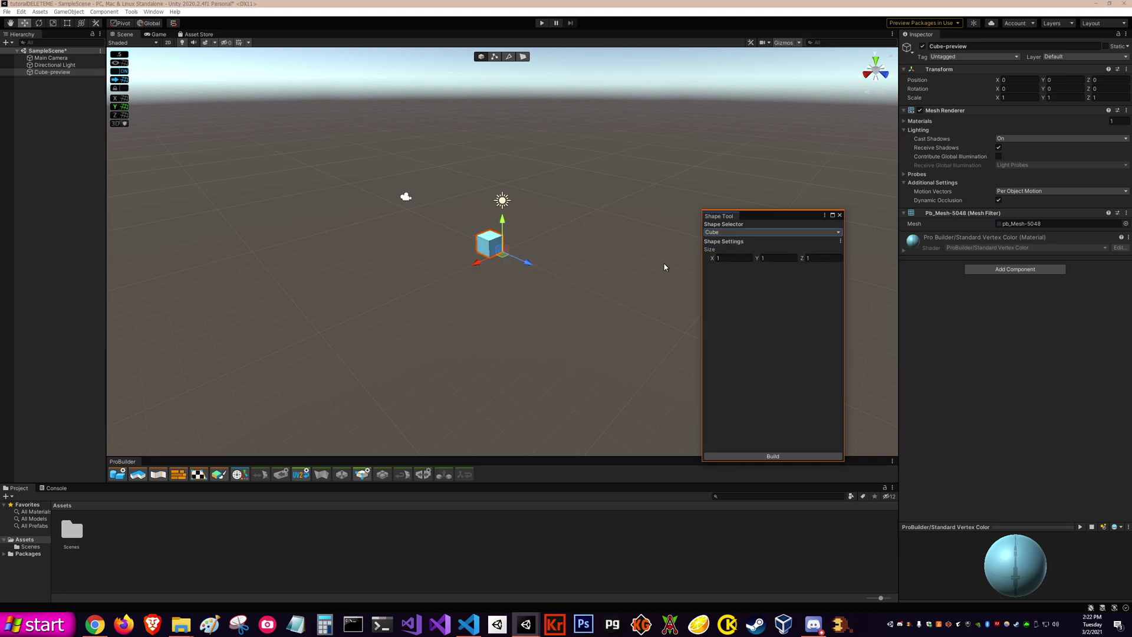
click(766, 259)
text(7)
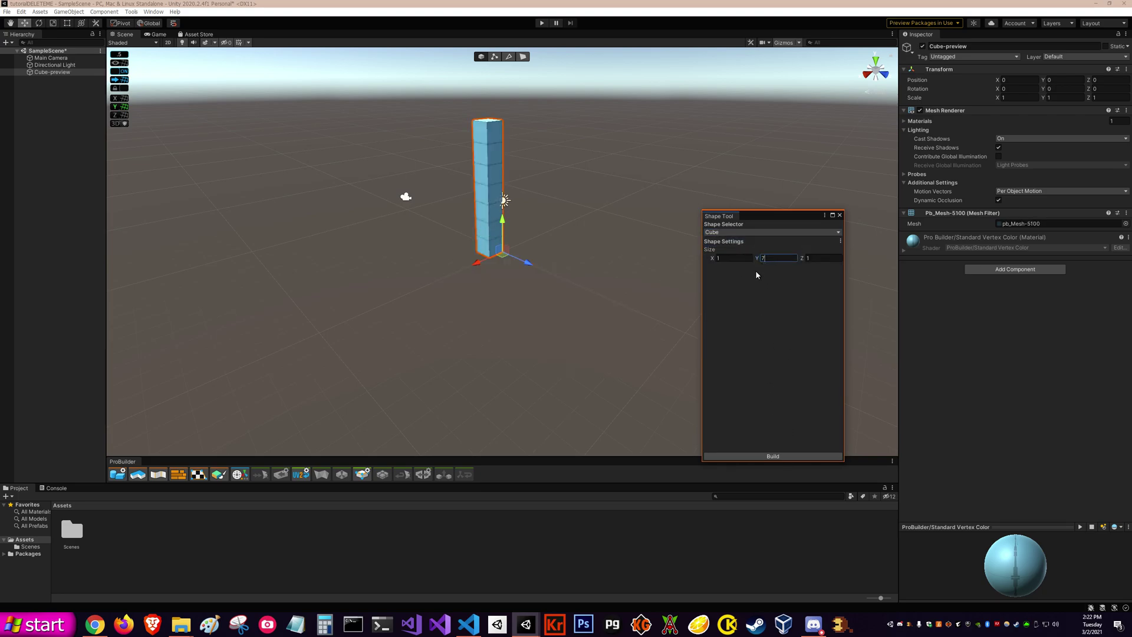
key(BackSpace)
text(1)
click(775, 457)
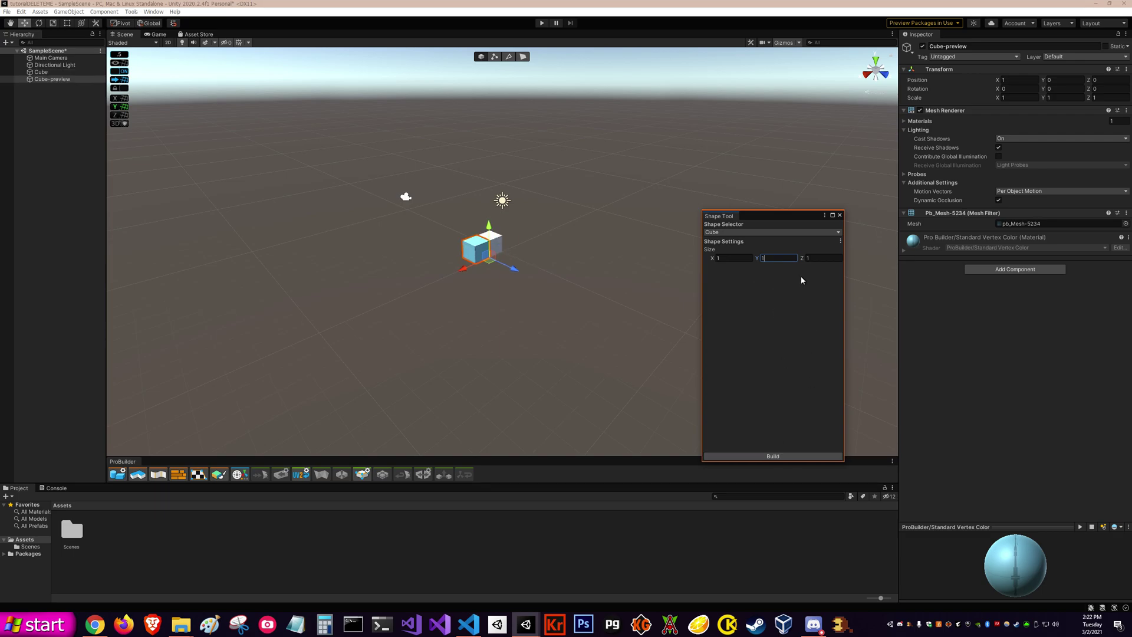
click(840, 214)
Step: In Face mode, select one cube face and pull it outward to stretch the cube
click(489, 247)
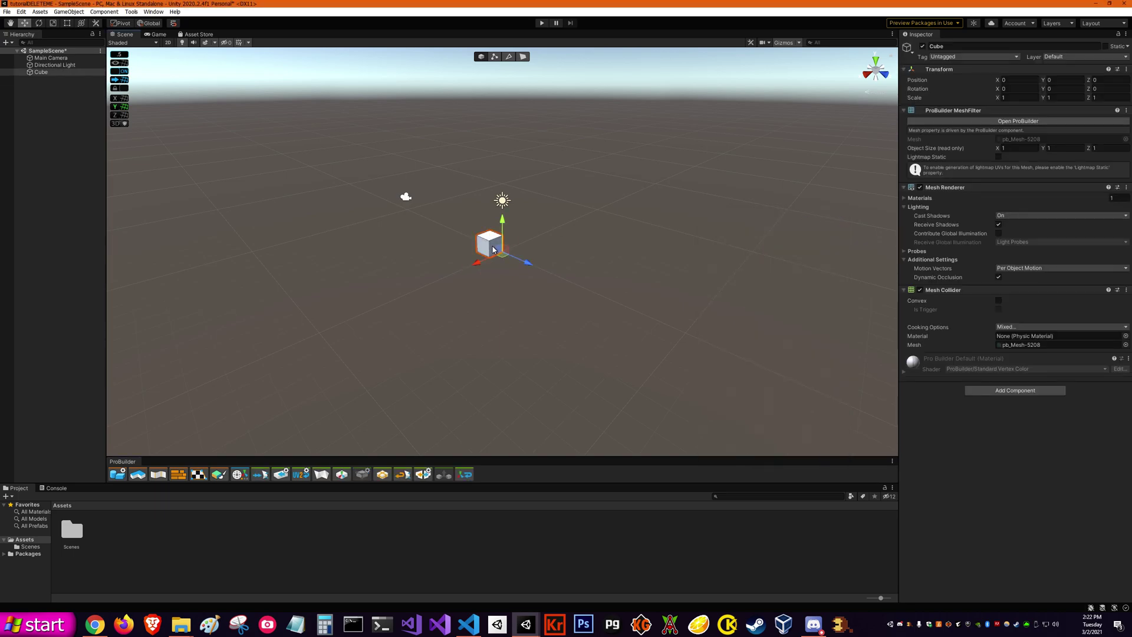
scroll(512, 223, up, 3)
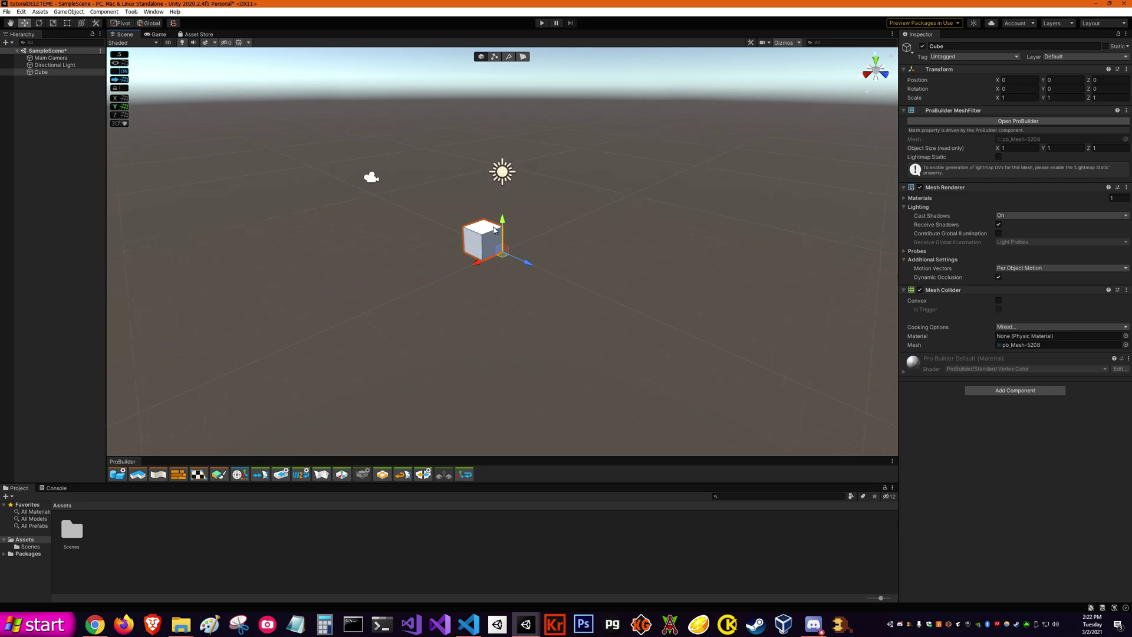
click(523, 57)
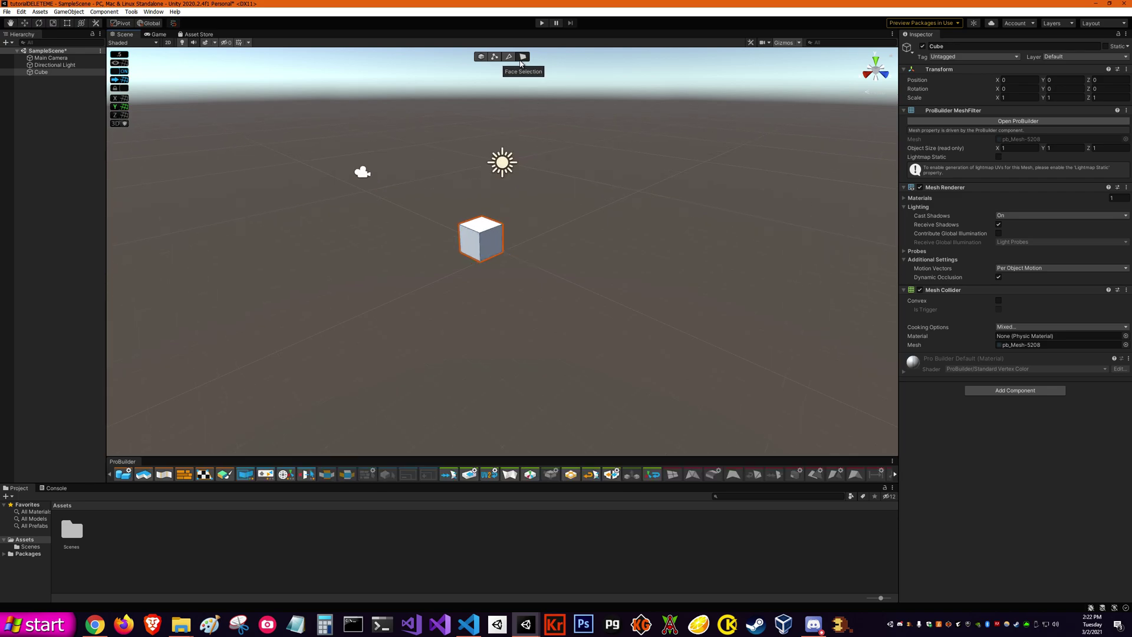
click(496, 239)
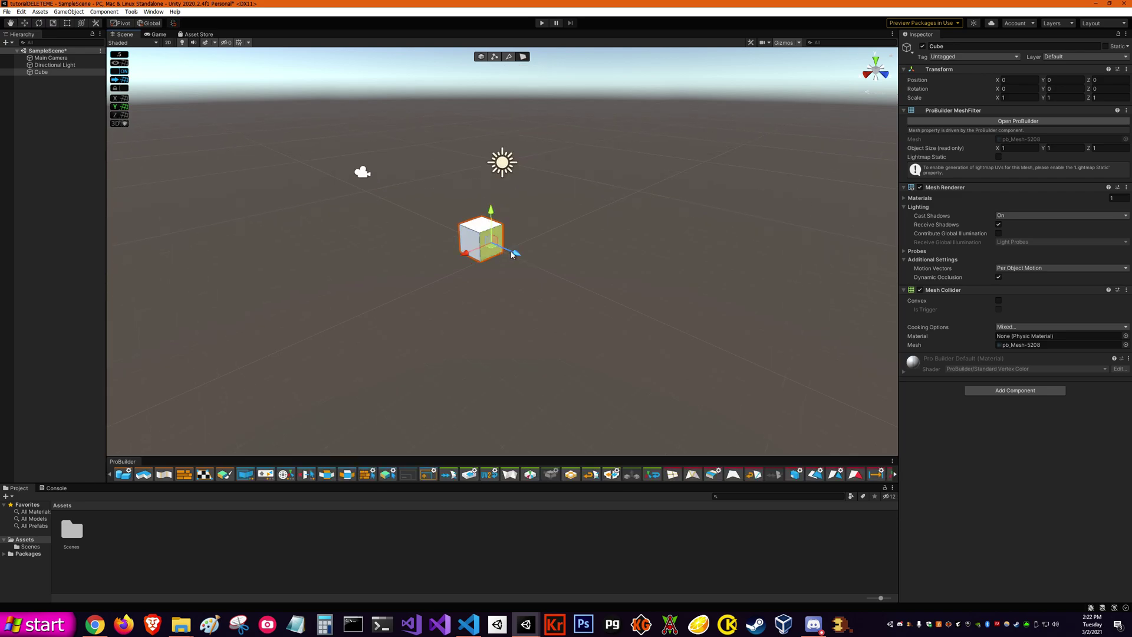
mouse_move(513, 251)
mouse_down()
mouse_move(561, 275)
mouse_move(494, 246)
mouse_move(518, 251)
mouse_up()
click(509, 57)
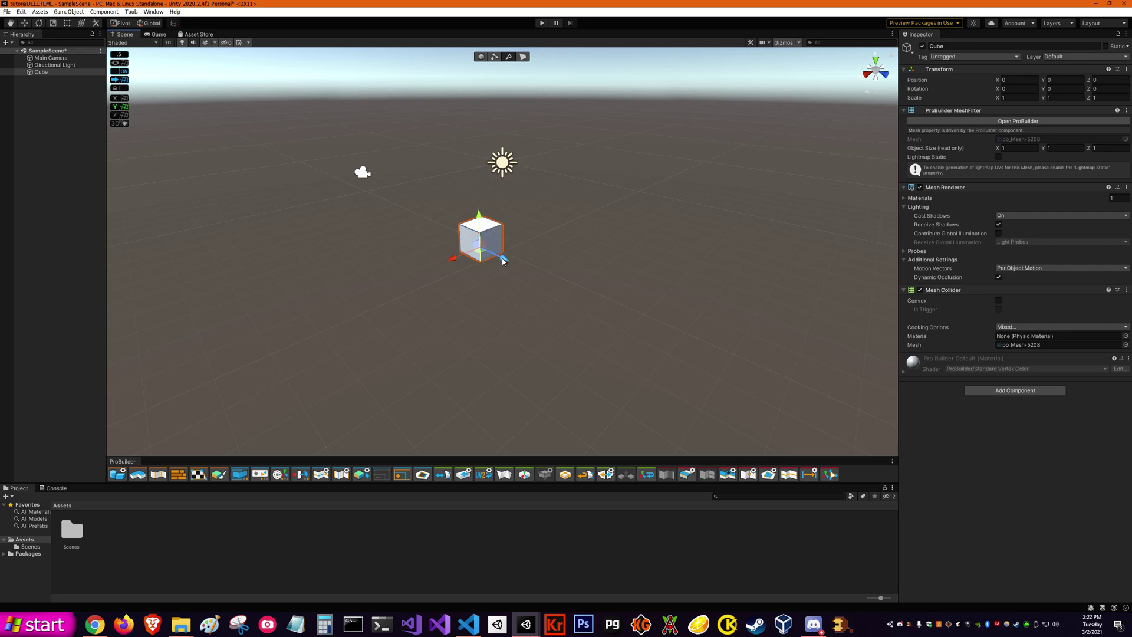
mouse_move(503, 261)
mouse_down()
mouse_move(479, 254)
mouse_move(503, 261)
mouse_up()
Step: In Vertex mode, move the top-right vertex and back, then pull the top-left vertex right
click(486, 56)
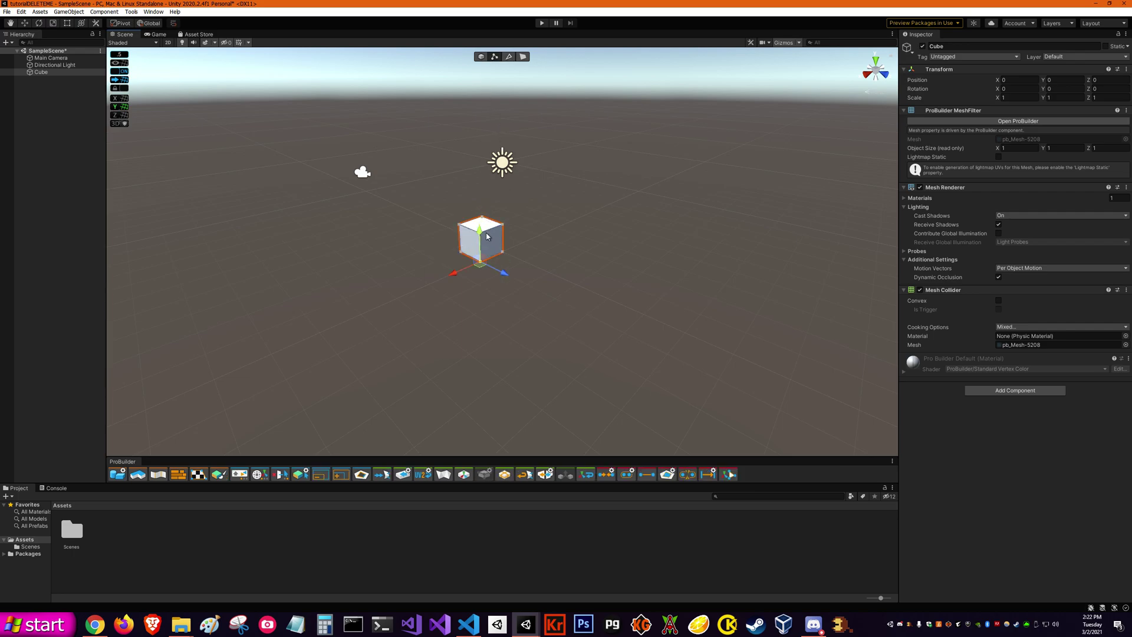
click(504, 229)
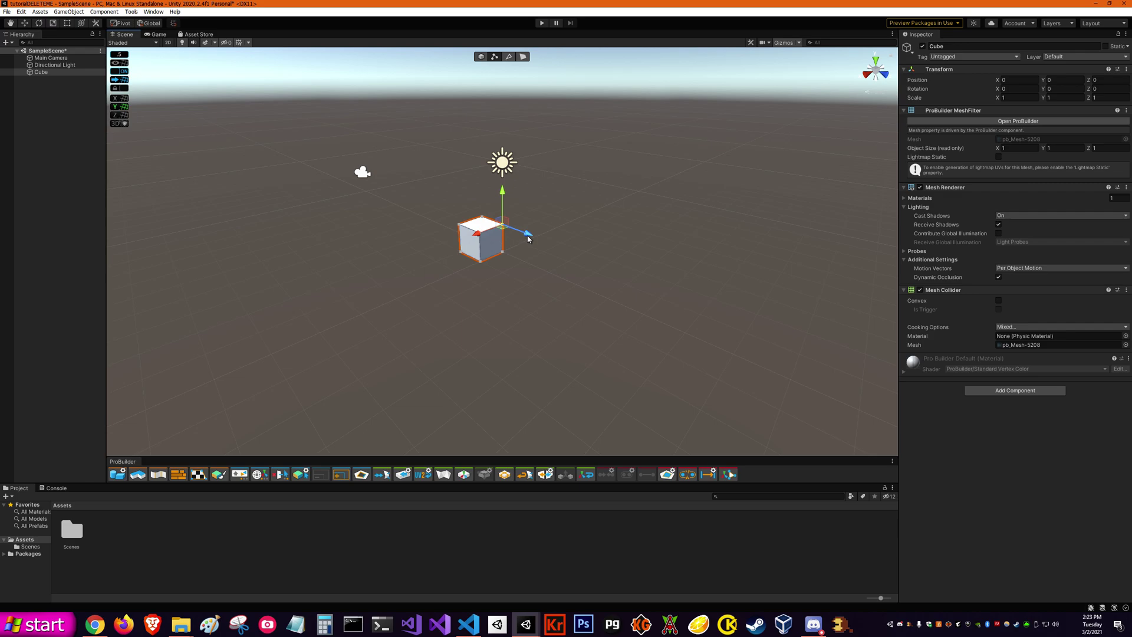
drag(528, 236, 515, 235)
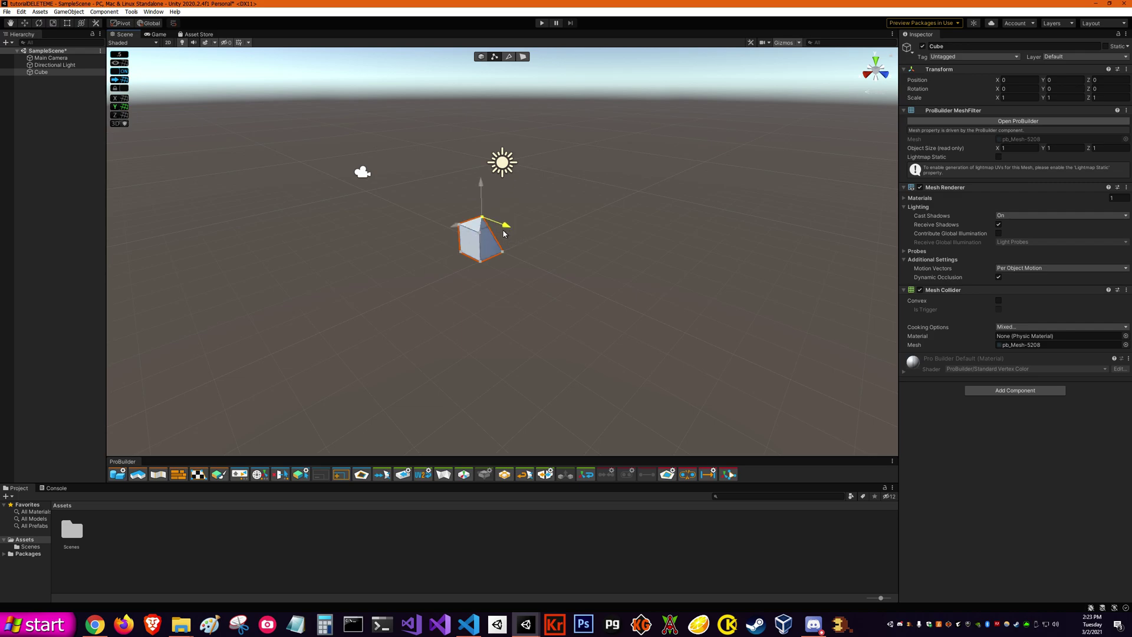
drag(503, 234, 524, 237)
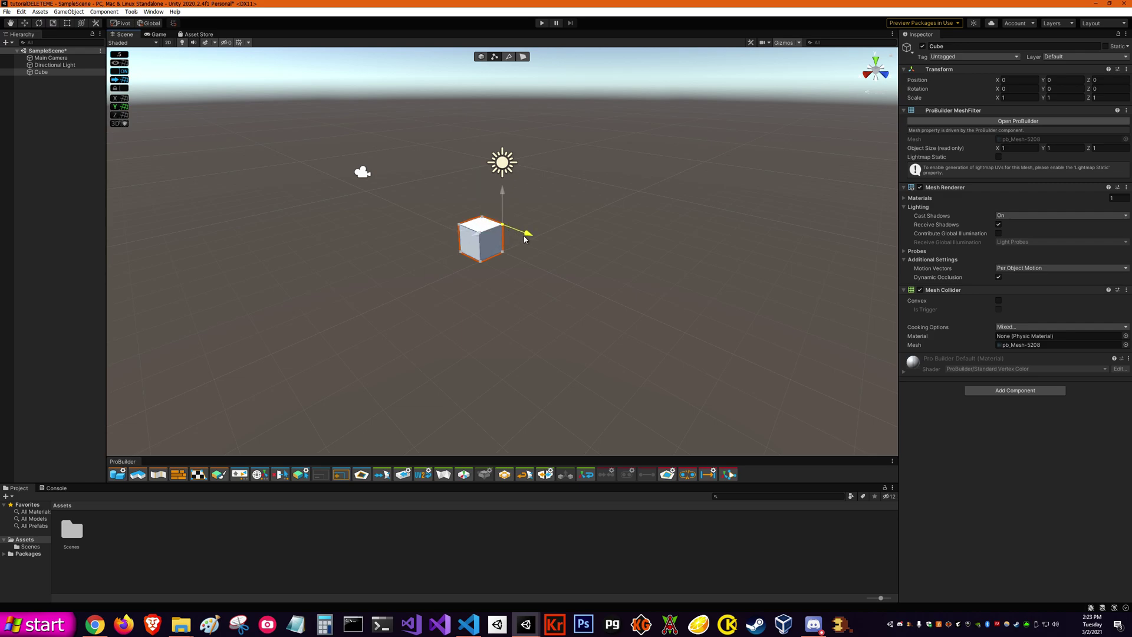
click(459, 229)
drag(438, 231, 437, 231)
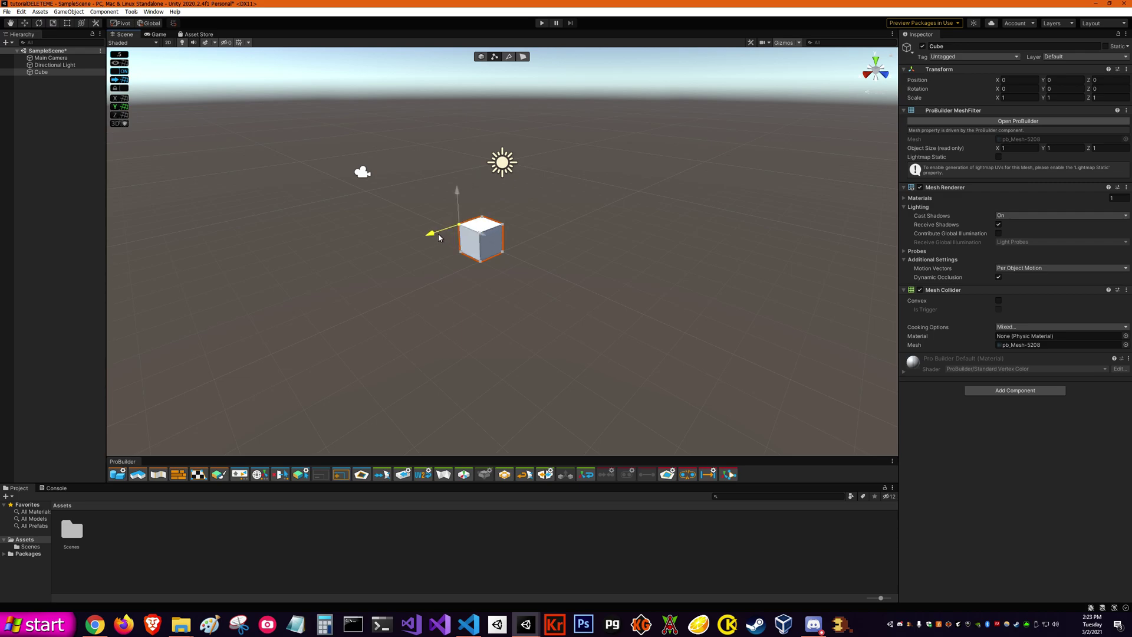
click(481, 56)
Step: Drag the whole cube along the grid to Position X -1, Z 2
drag(501, 259, 599, 273)
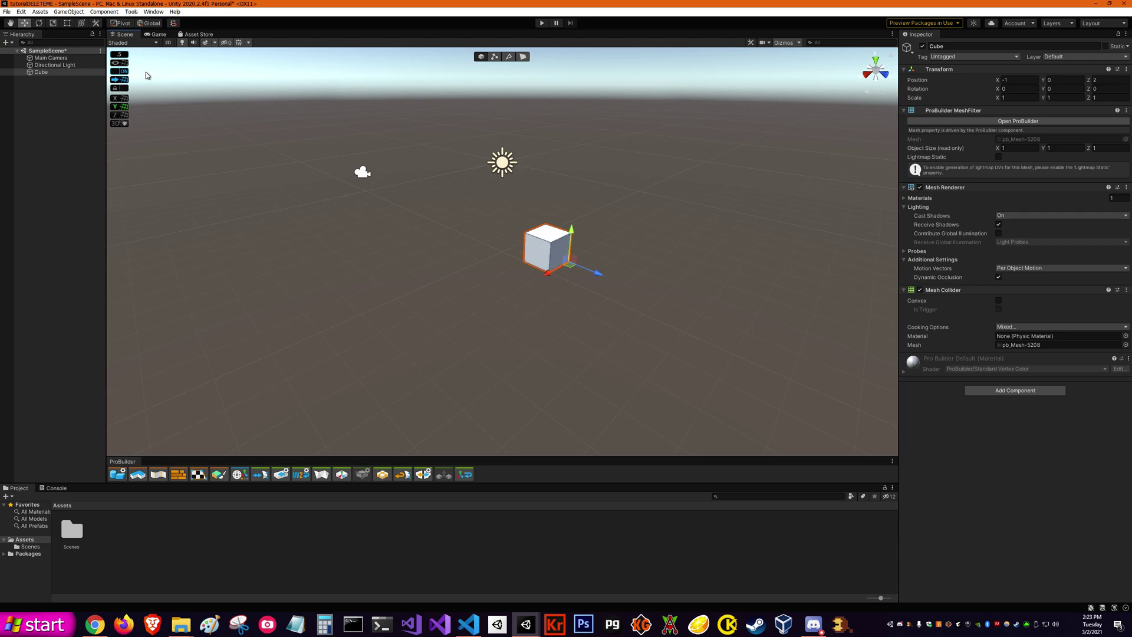
Step: Set the ProGrids snap value to 1 and move the cube one step along Z
click(120, 55)
click(228, 58)
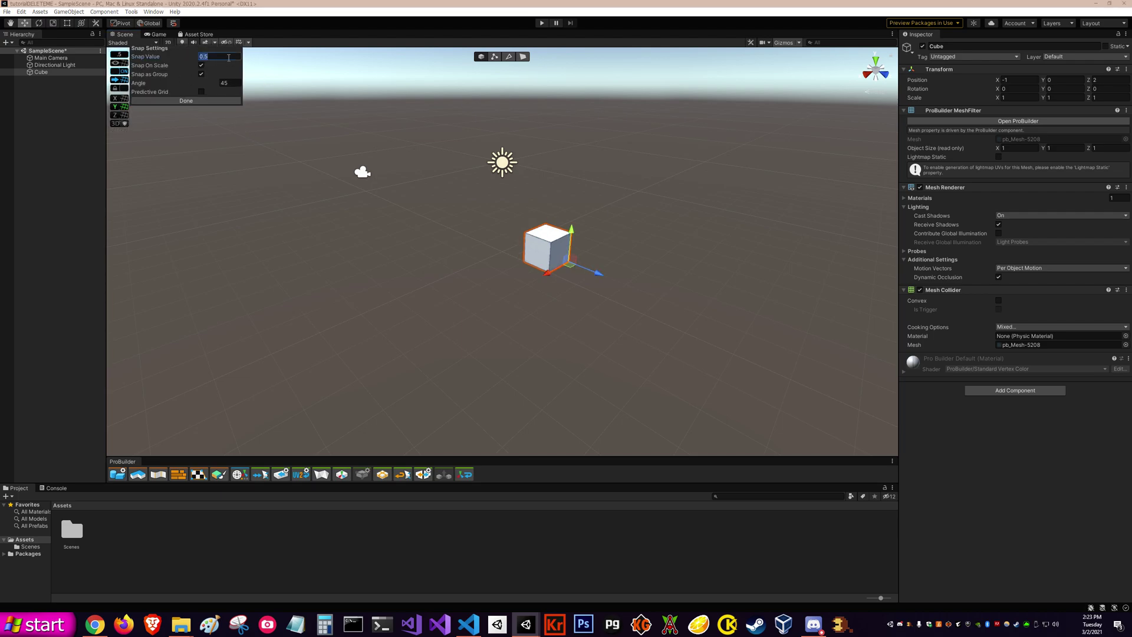
text(1)
click(197, 99)
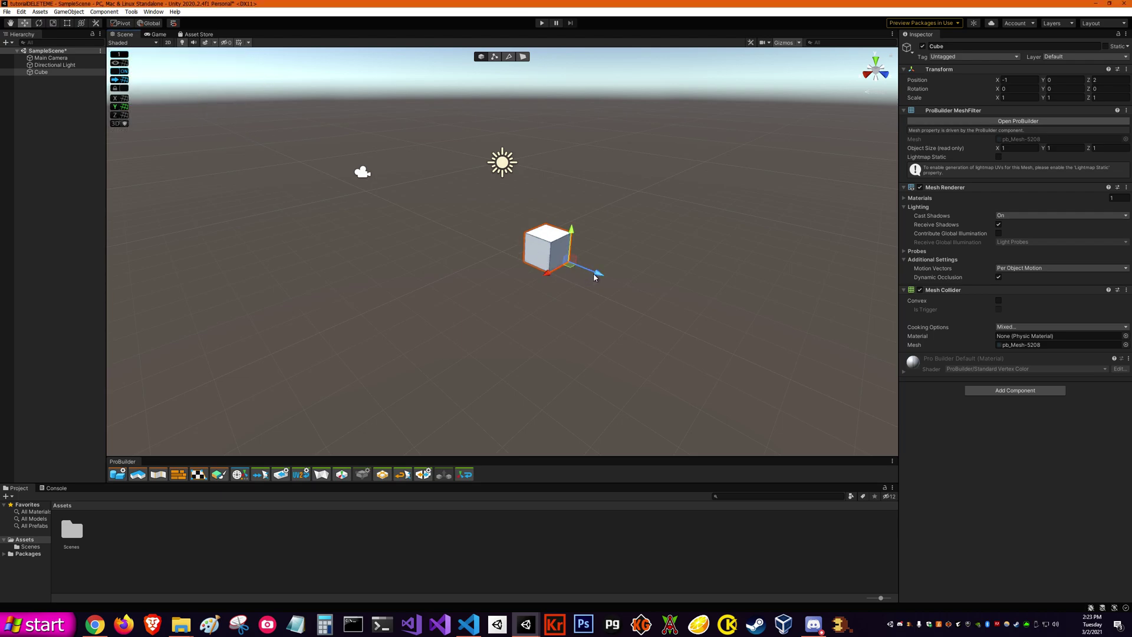
drag(596, 273, 522, 251)
Step: Clear the ProGrids snap value to revert the snap setting
click(120, 54)
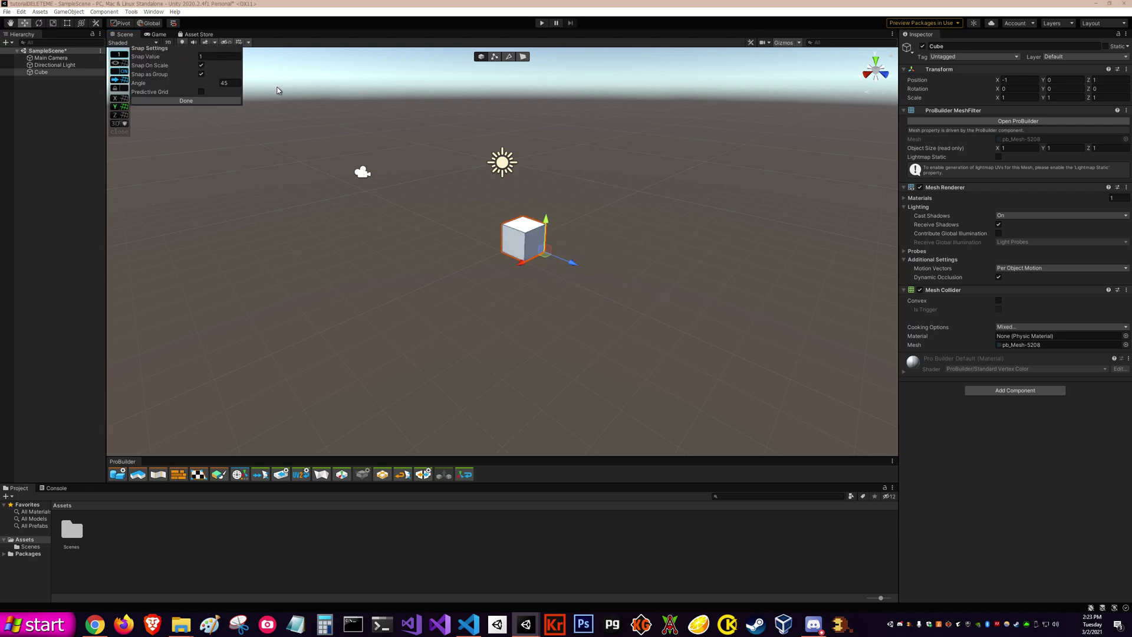
click(234, 59)
key(BackSpace)
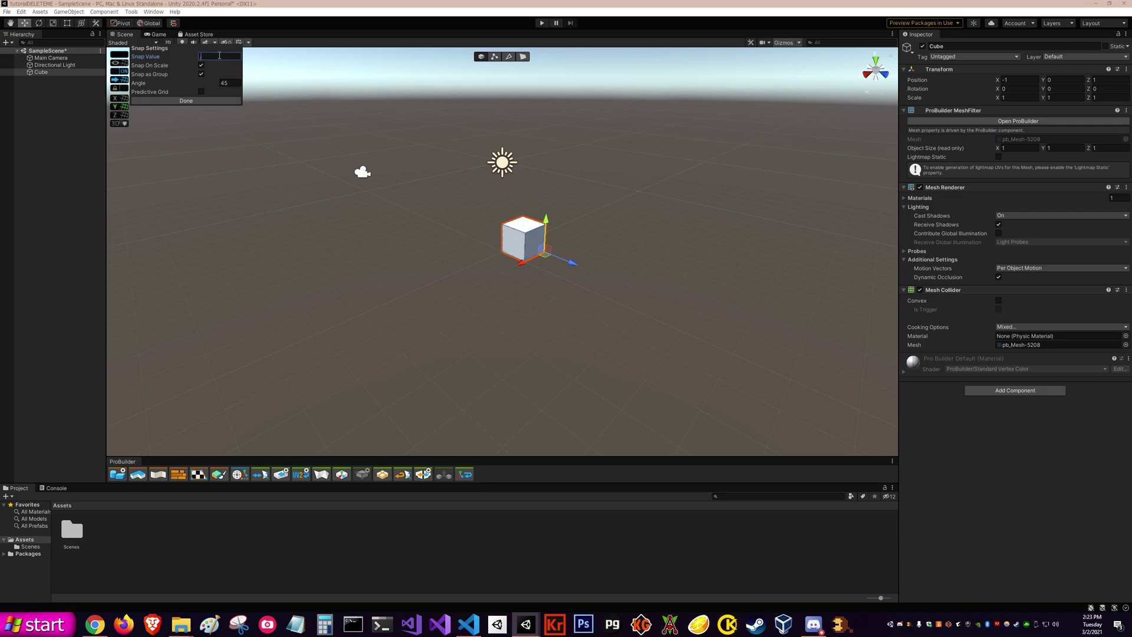
click(222, 101)
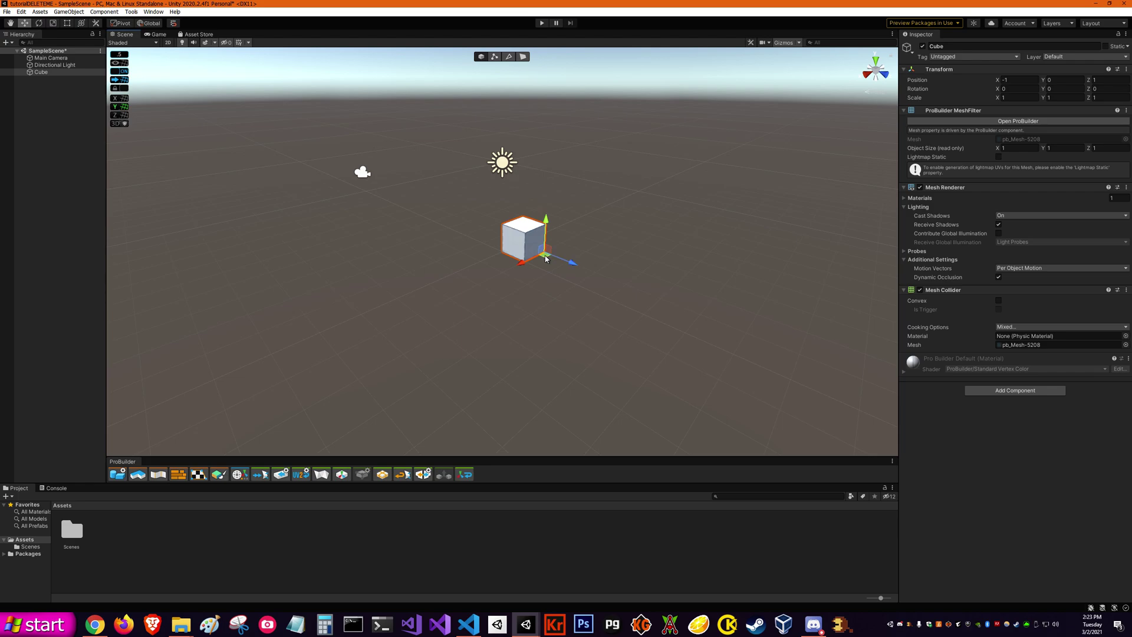
Step: Slide the cube in 0.5 snap steps to Position X 0, Y 0, Z 1
drag(557, 261, 528, 272)
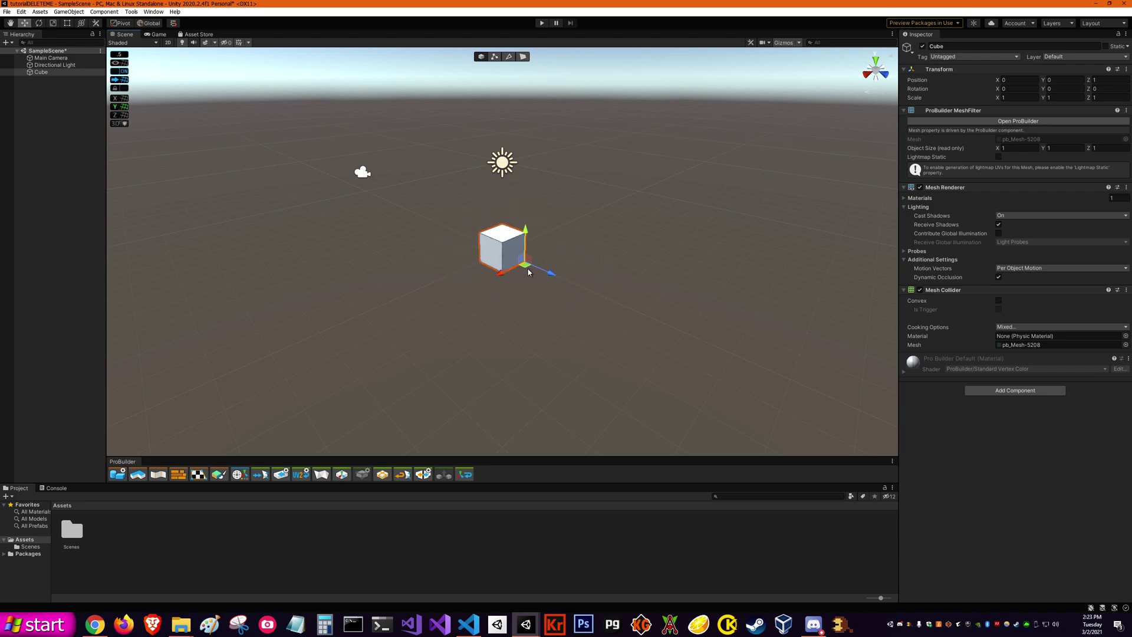